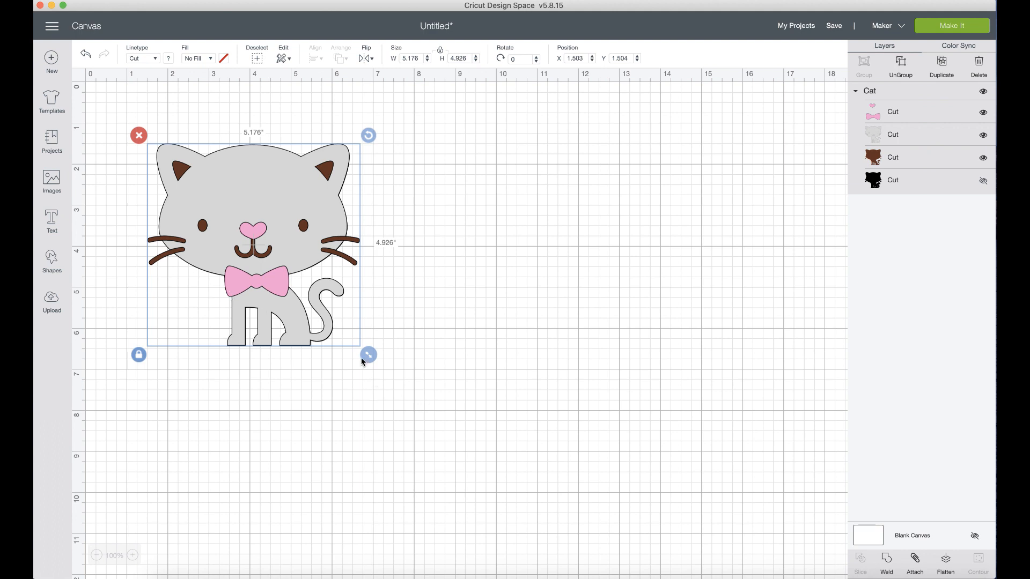
Enlarge the grouped cat to about 5.5 inches wide, and set its height to 3 inches with proportions locked.
drag(369, 355, 383, 368)
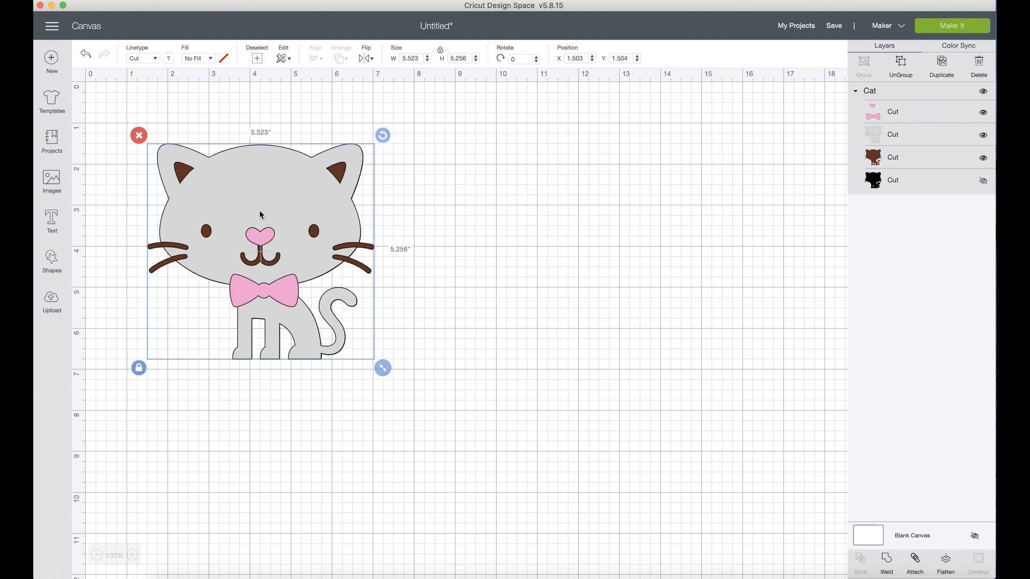
click(423, 58)
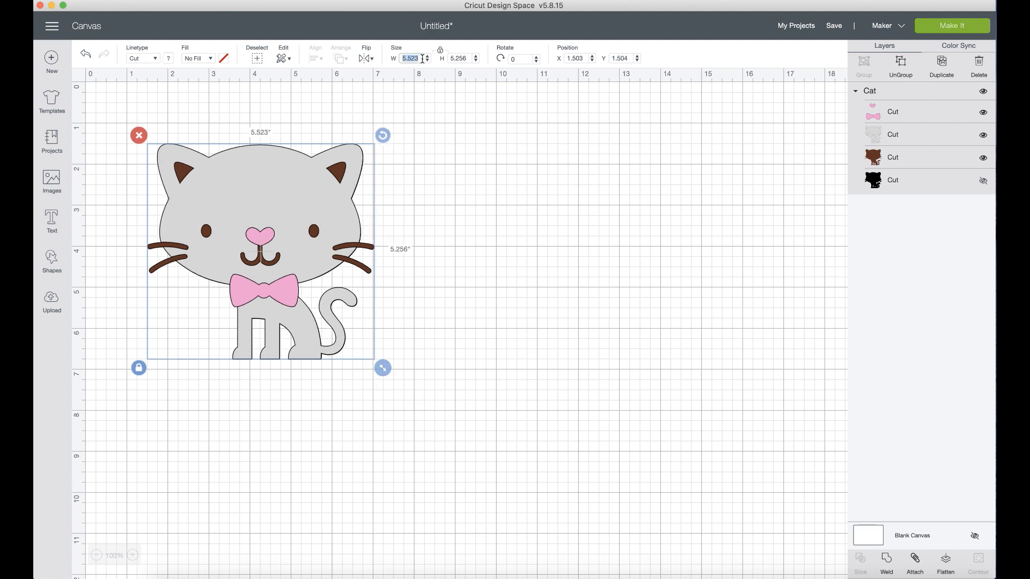
click(466, 59)
text(3)
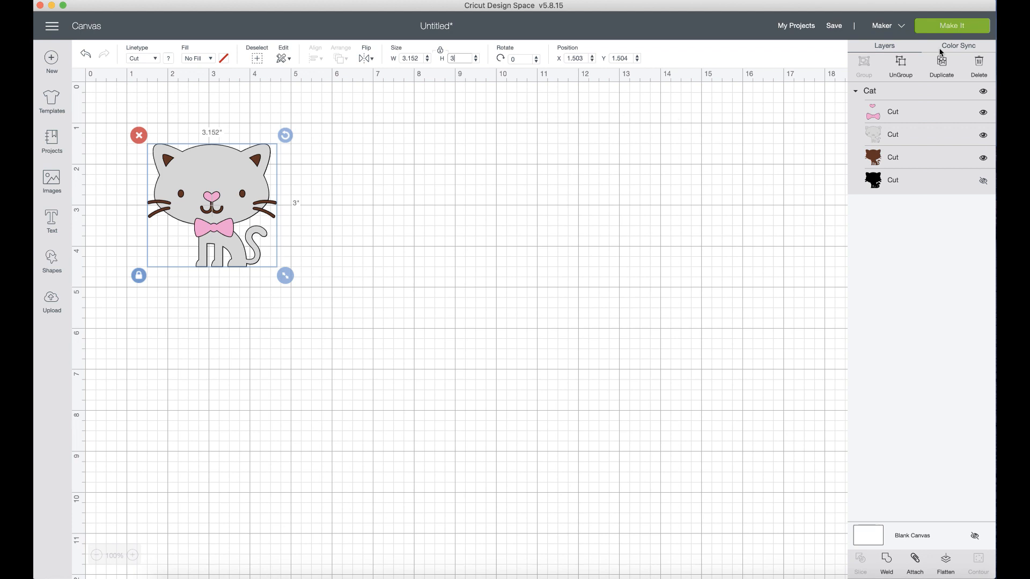
Try ungrouping the cat into separate layers, and undo the ungrouping.
click(900, 71)
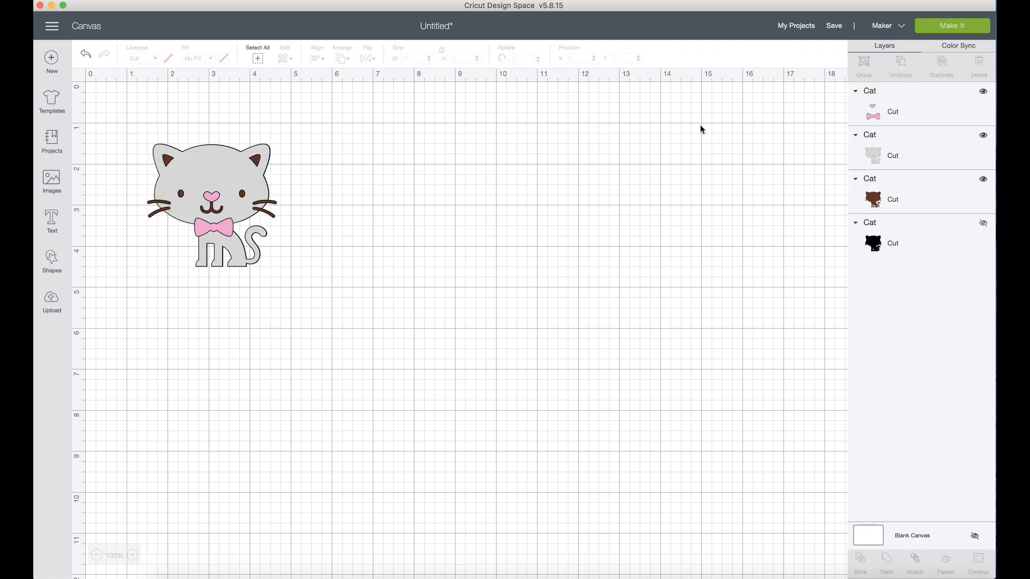
click(277, 206)
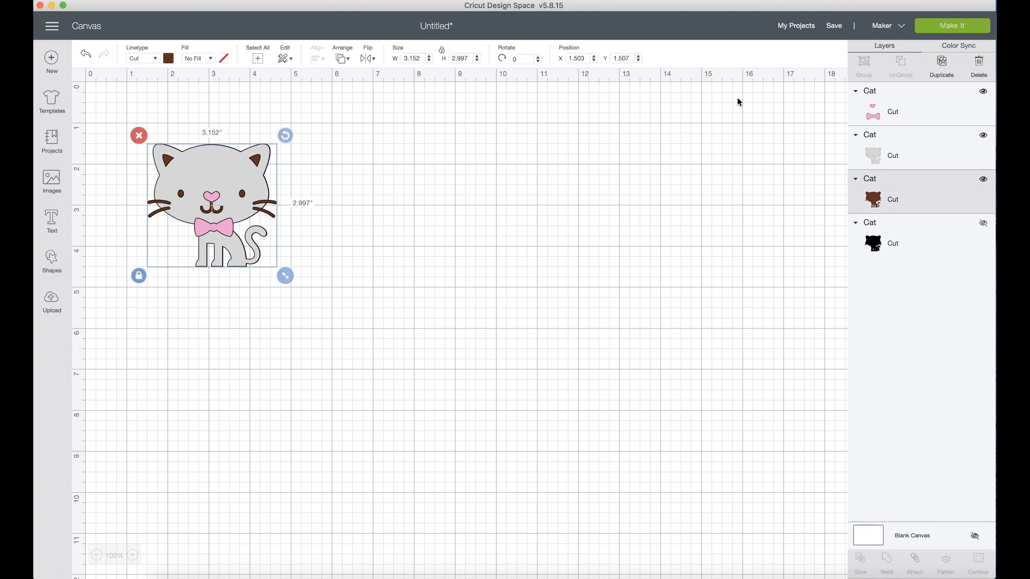
click(86, 53)
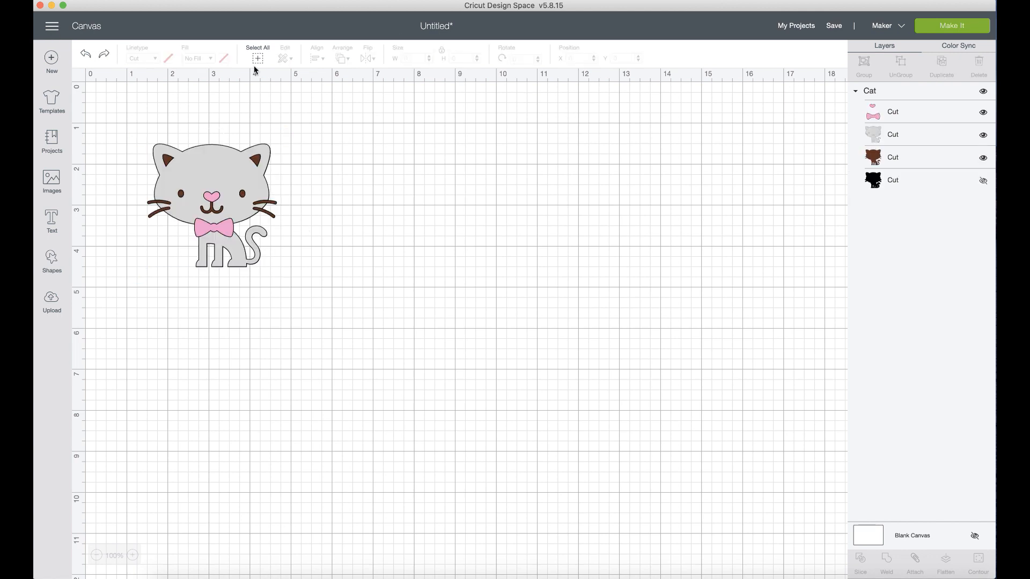
Move the grouped cat to about X 4.56, Y 0.7 inches and enlarge it to about 6.56 by 6.24 inches.
click(257, 207)
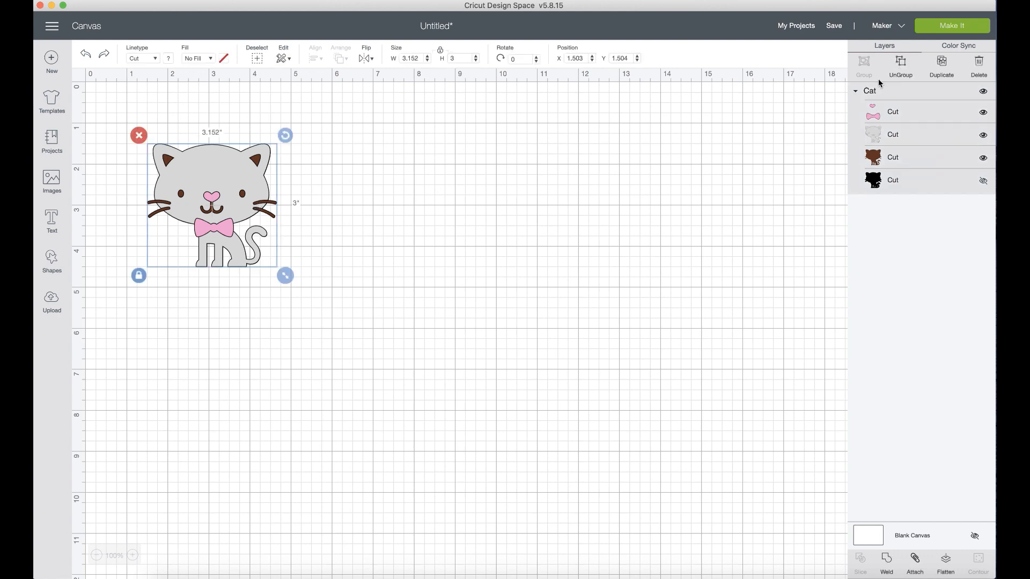
drag(231, 206, 369, 178)
drag(421, 247, 552, 377)
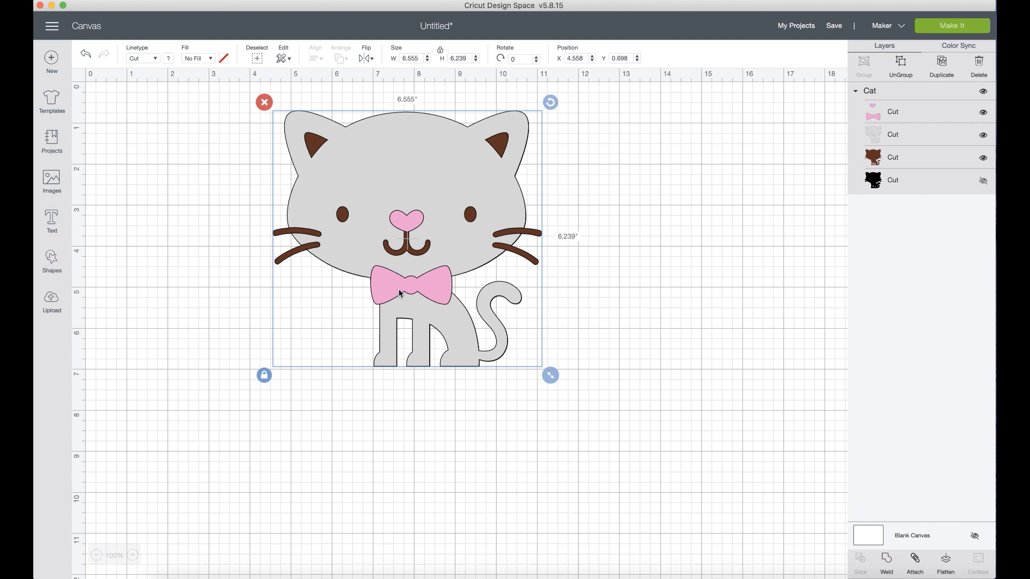
Preview how the grouped cat is laid out on the cutting mats, and return to the canvas.
click(954, 28)
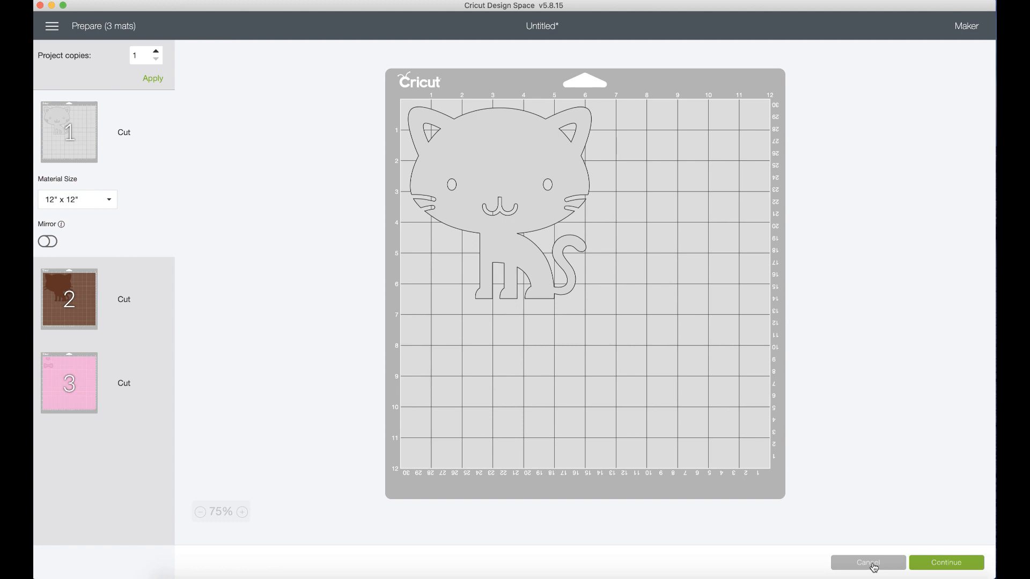
click(872, 565)
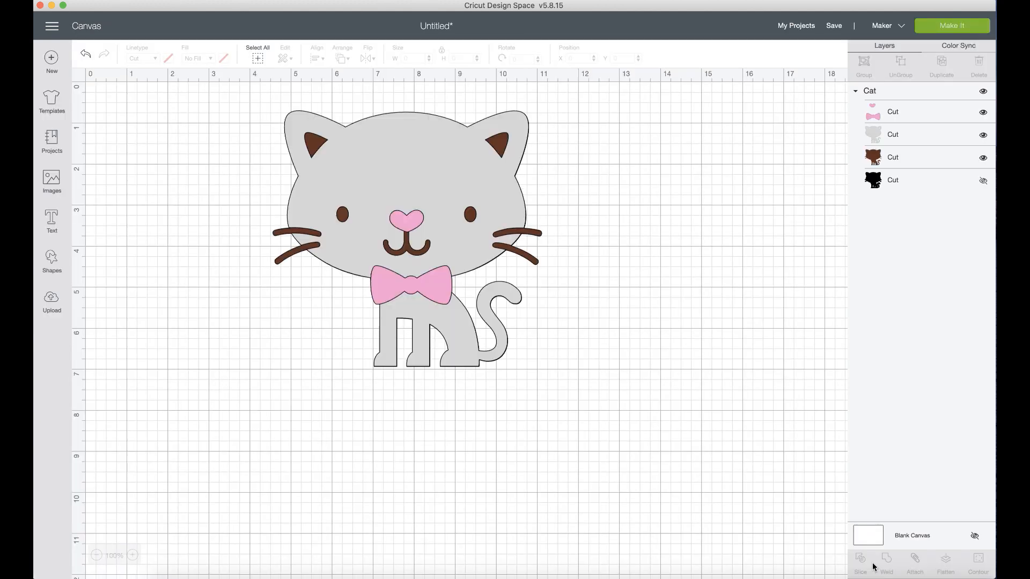
Ungroup the cat and spread the brown silhouette, grey cat and pink nose and bow side by side.
click(377, 173)
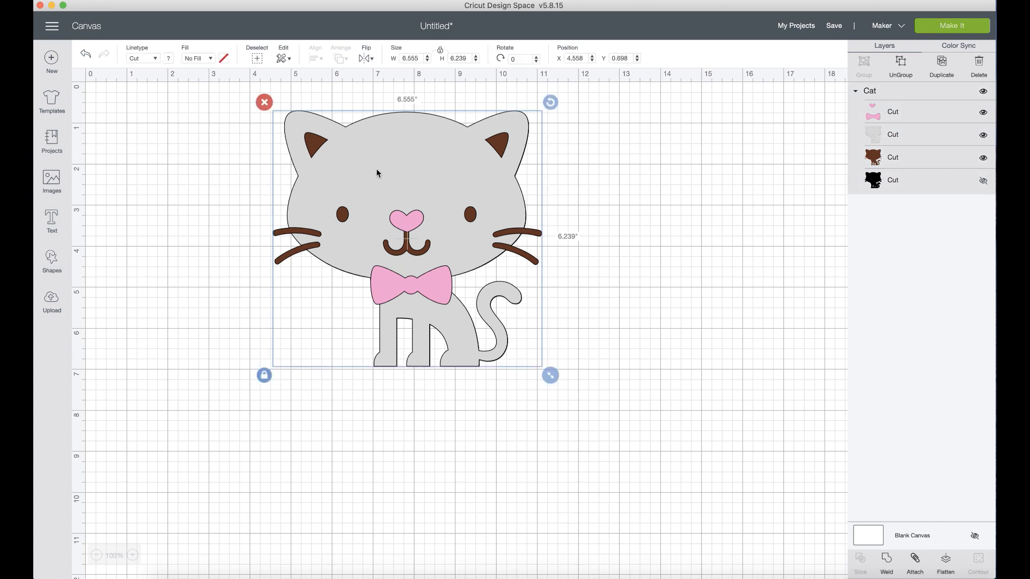
click(901, 66)
drag(354, 181, 187, 199)
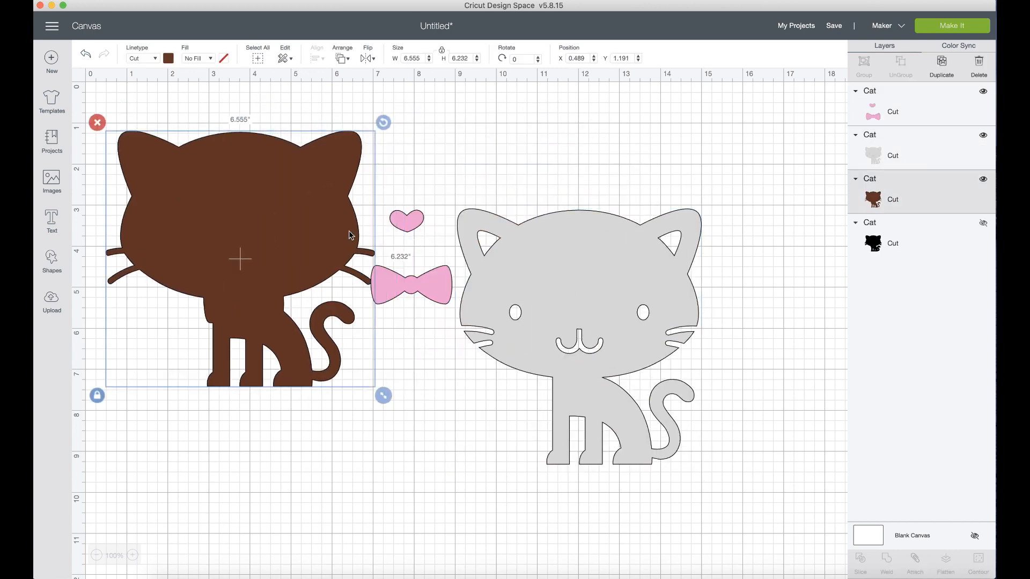
drag(411, 229, 685, 135)
drag(687, 347, 613, 269)
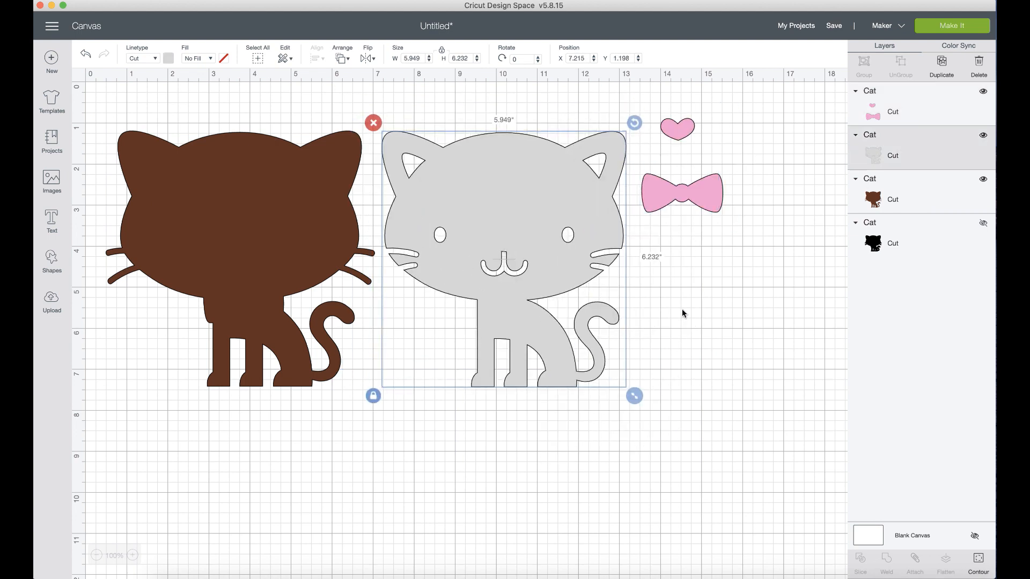
Place the pink nose and bow over the grey cat and attach the two layers together.
drag(704, 192, 529, 304)
drag(685, 377, 472, 234)
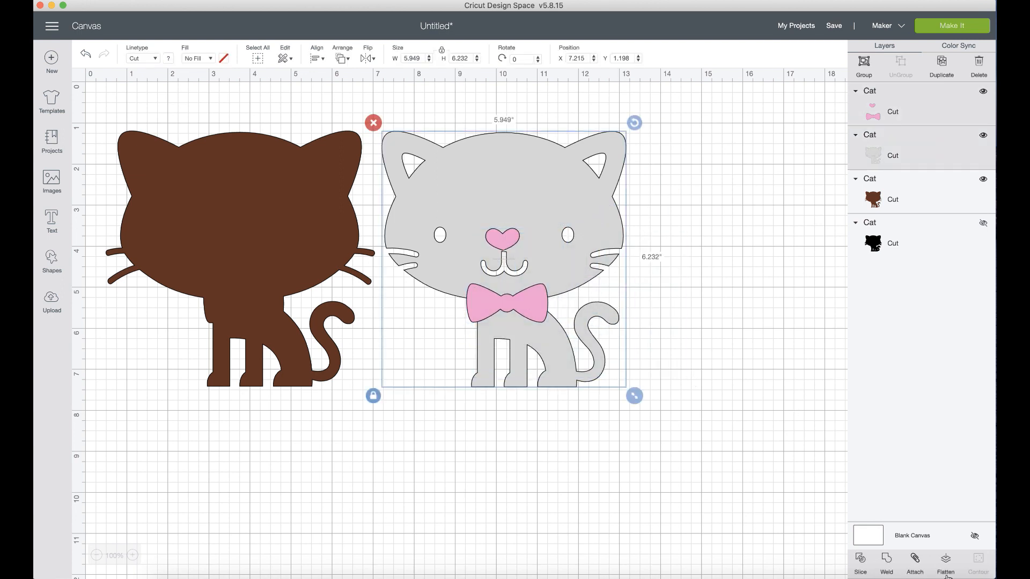
click(914, 562)
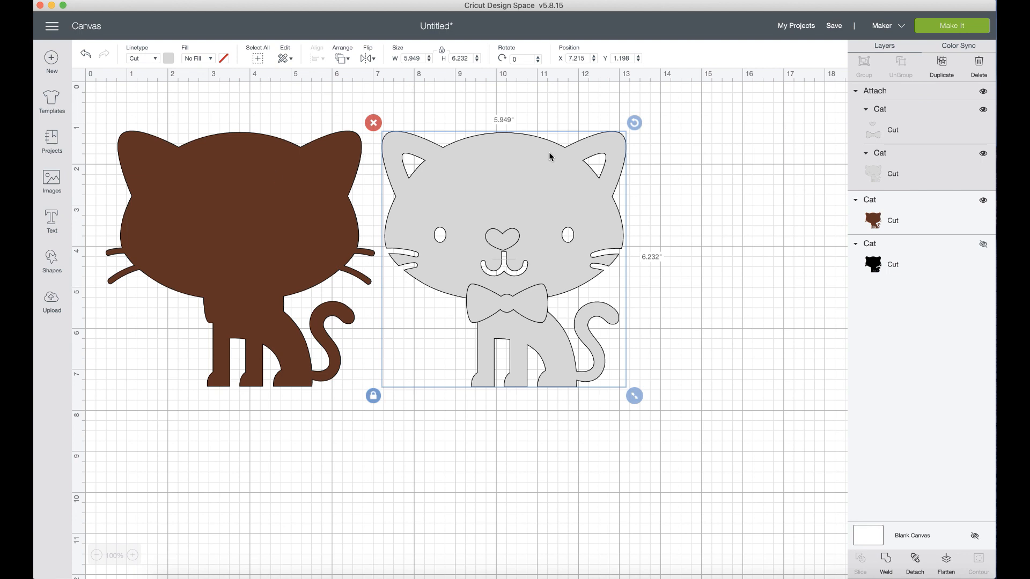
Preview the attached layers on the cutting mats, continue to the machine connection stage, and cancel back to the canvas.
click(951, 26)
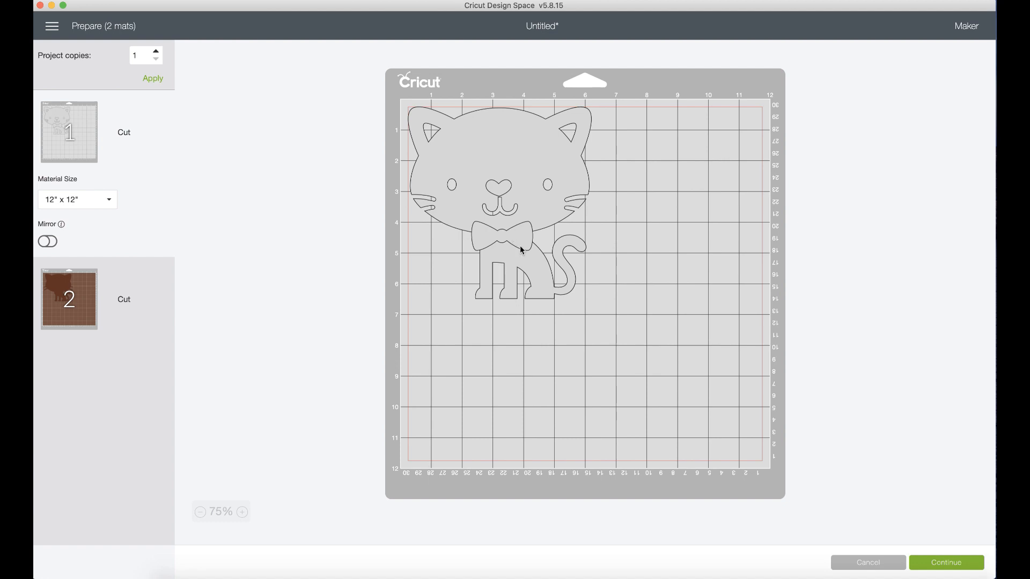
click(936, 560)
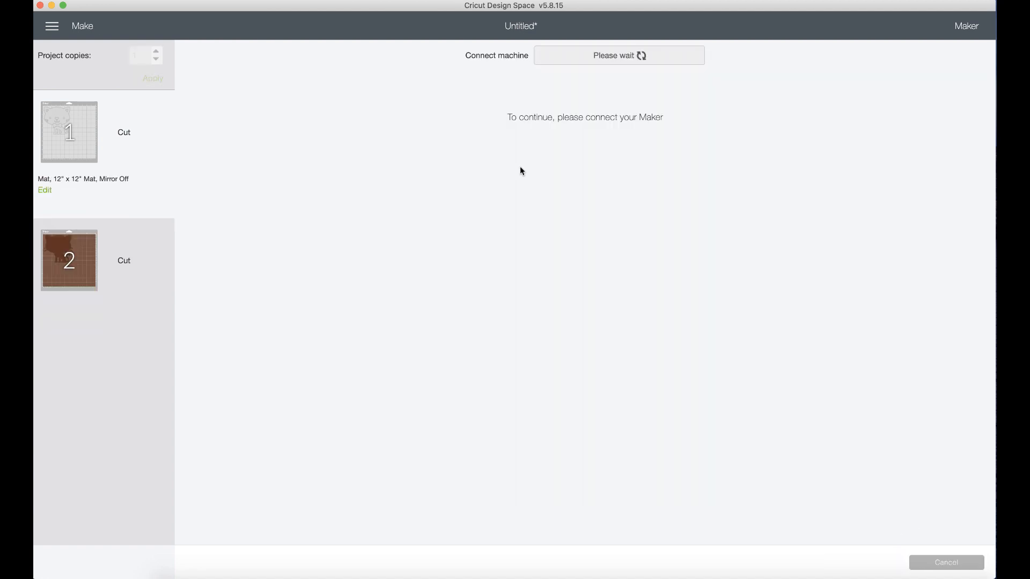
click(939, 565)
click(555, 42)
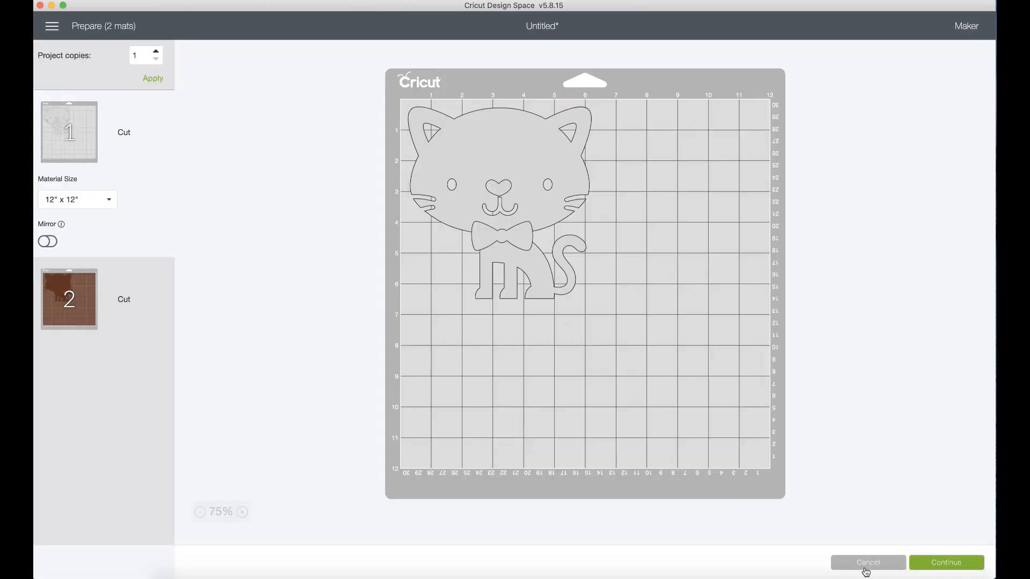
click(864, 563)
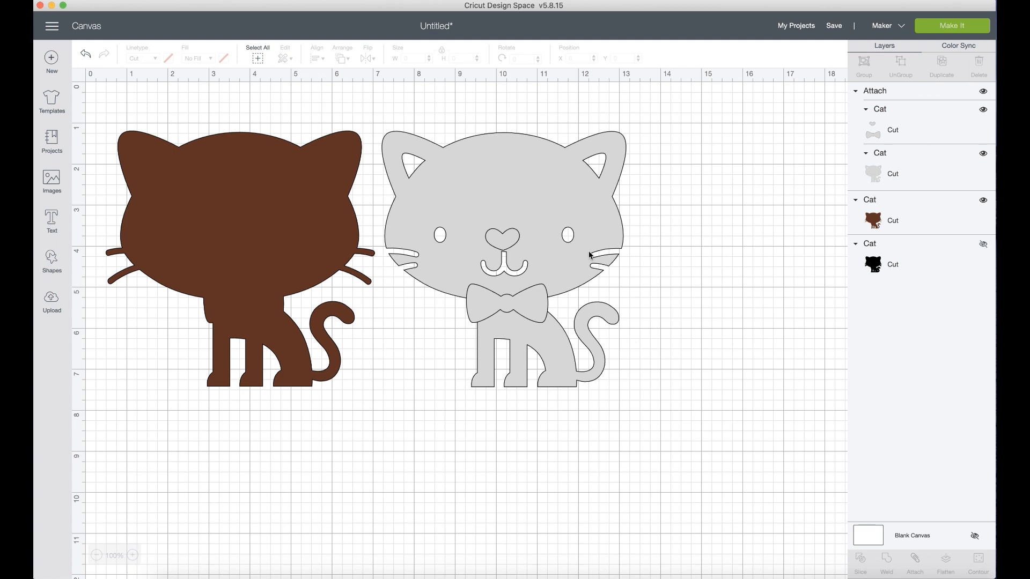
Detach the nose and bow from the grey cat and send them to the back.
click(597, 254)
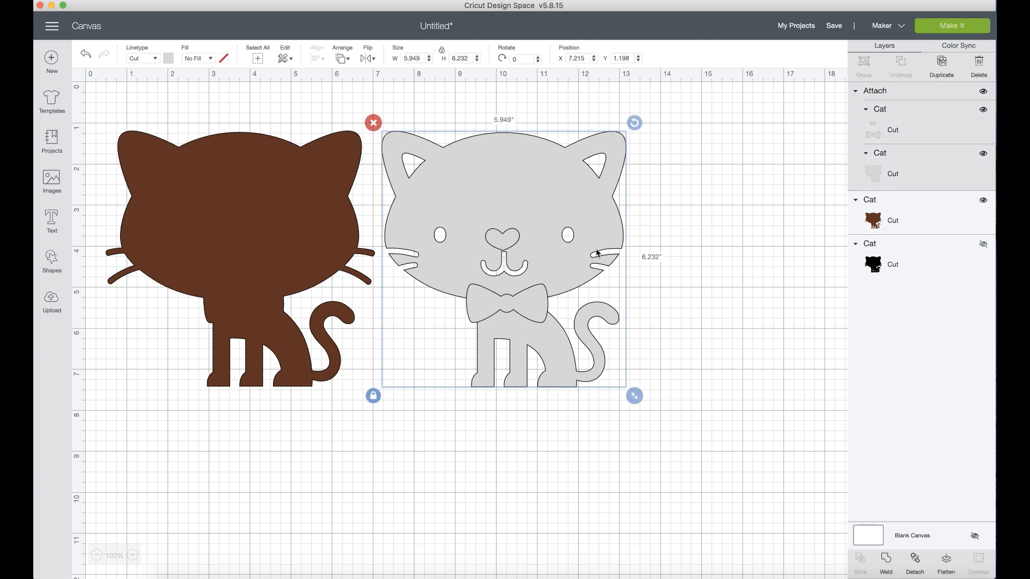
click(915, 562)
click(537, 322)
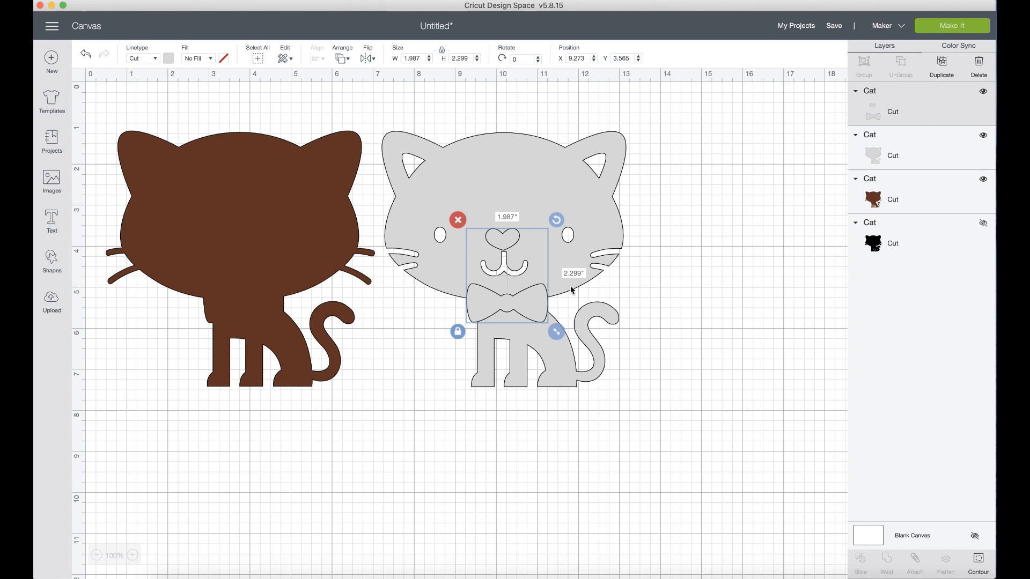
click(344, 59)
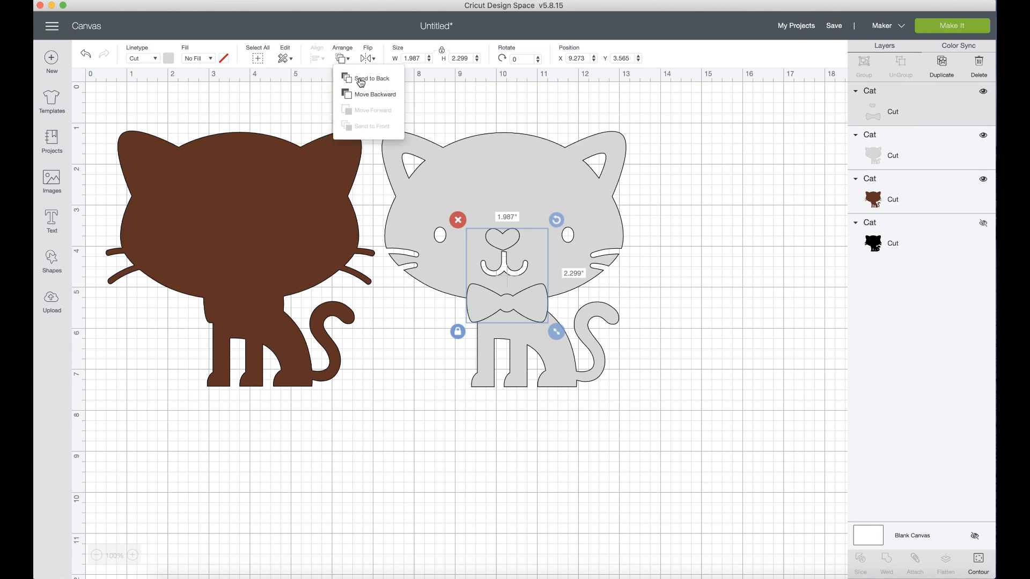
click(365, 87)
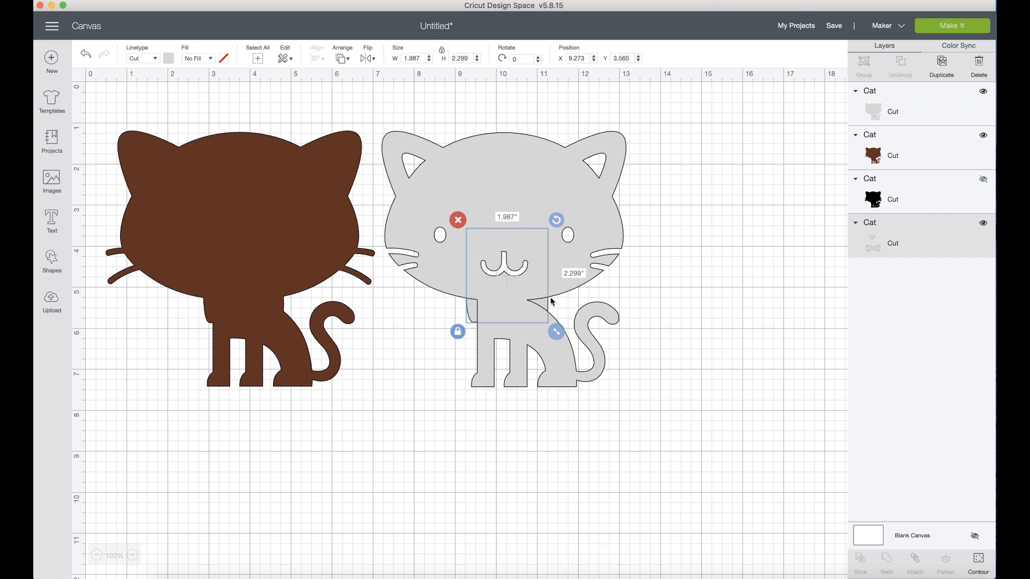
Move the grey cat off the nose and bow, and open the material colors for the nose-and-bow layer.
drag(533, 205, 681, 198)
click(509, 300)
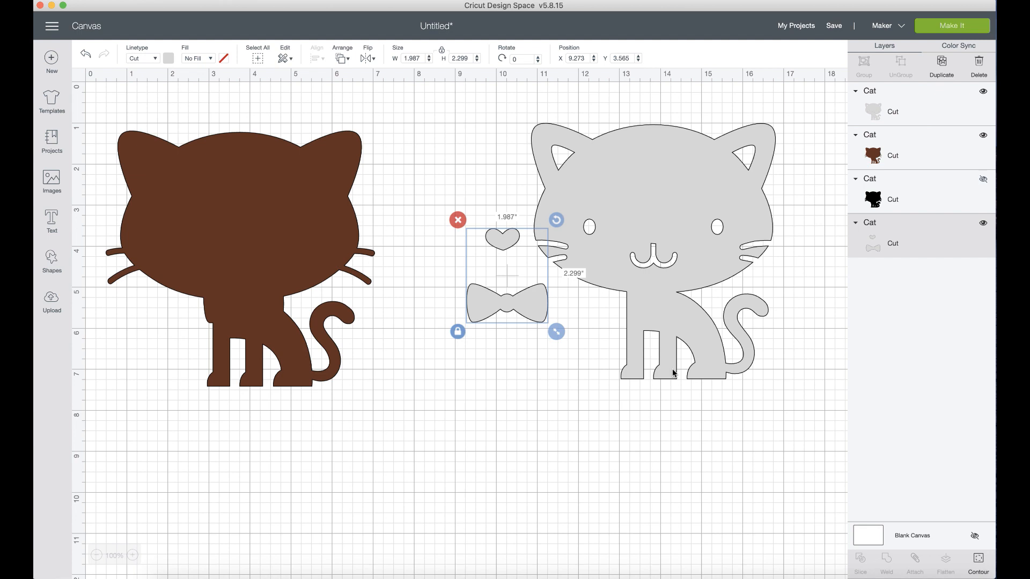
click(168, 58)
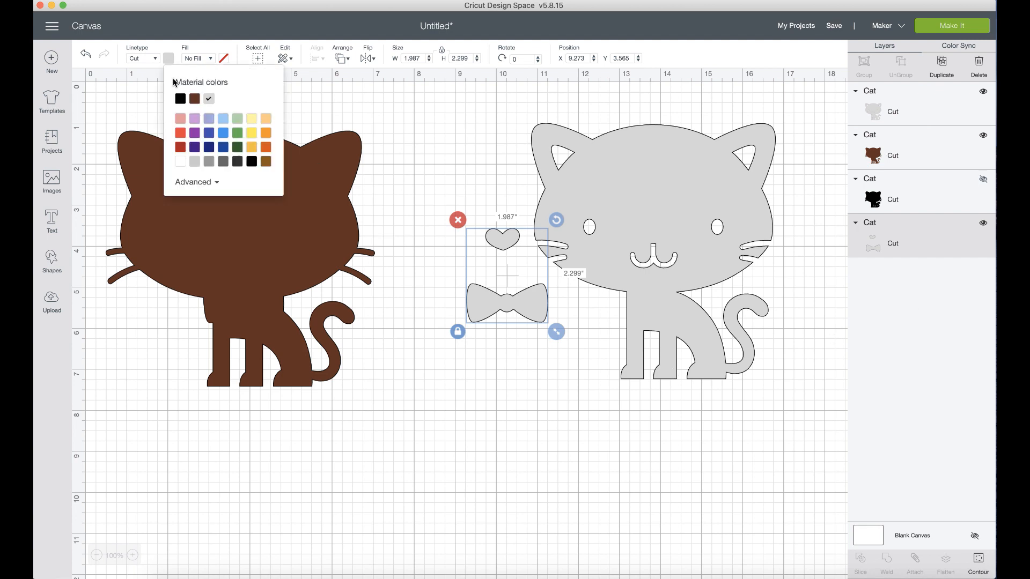
Undo the grey cat's move, the send to back, the detach and the attach.
click(86, 54)
click(86, 55)
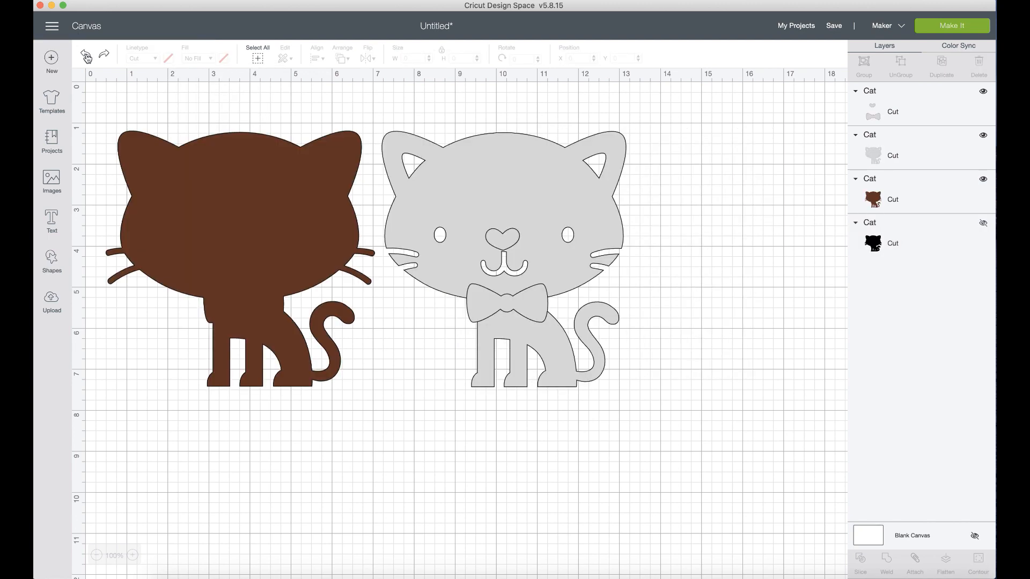
click(86, 54)
click(86, 55)
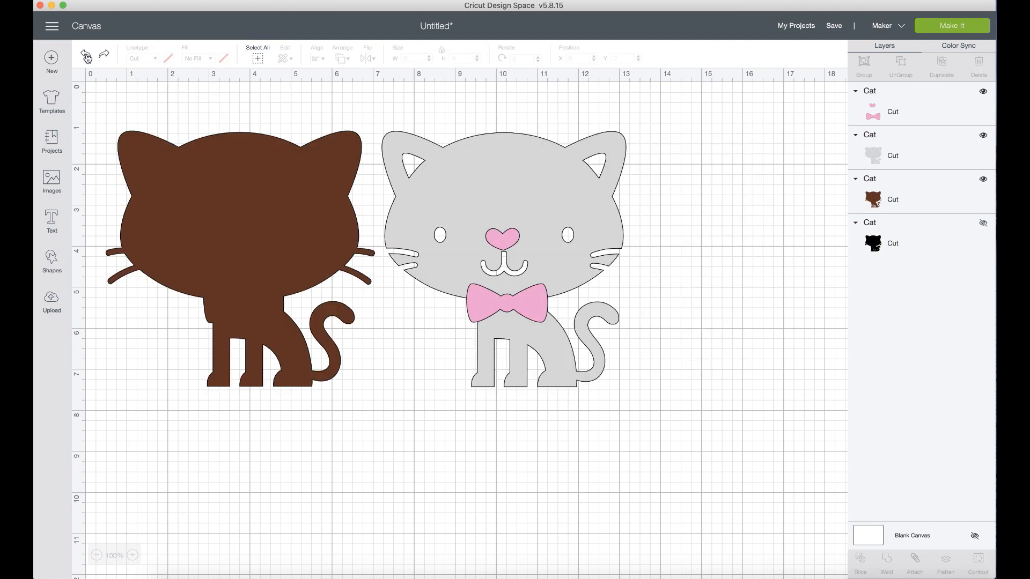
Stack the grey cat over the brown silhouette and place the pink nose and bow on top.
drag(503, 298, 726, 222)
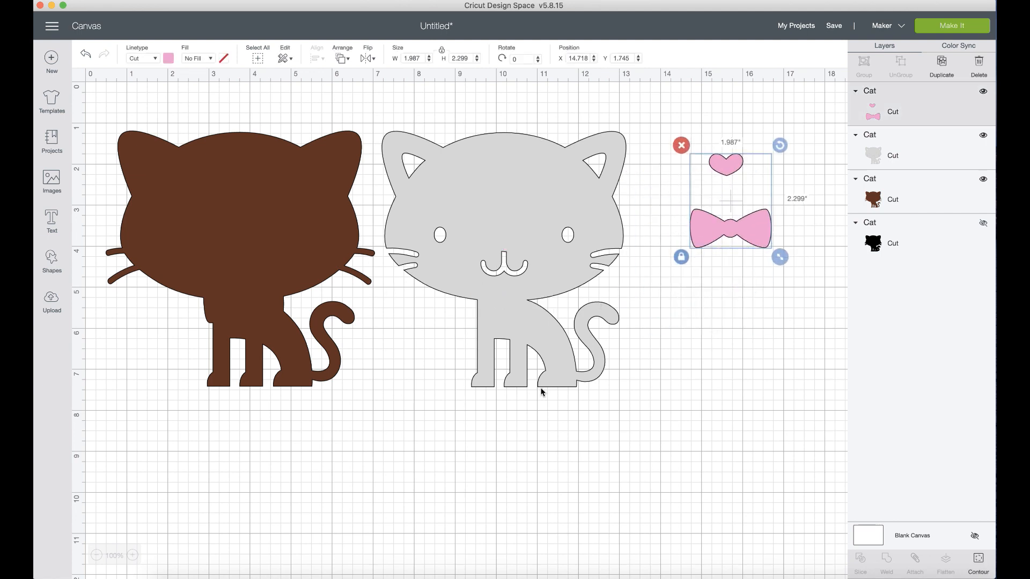
drag(265, 191, 273, 246)
drag(526, 270, 288, 280)
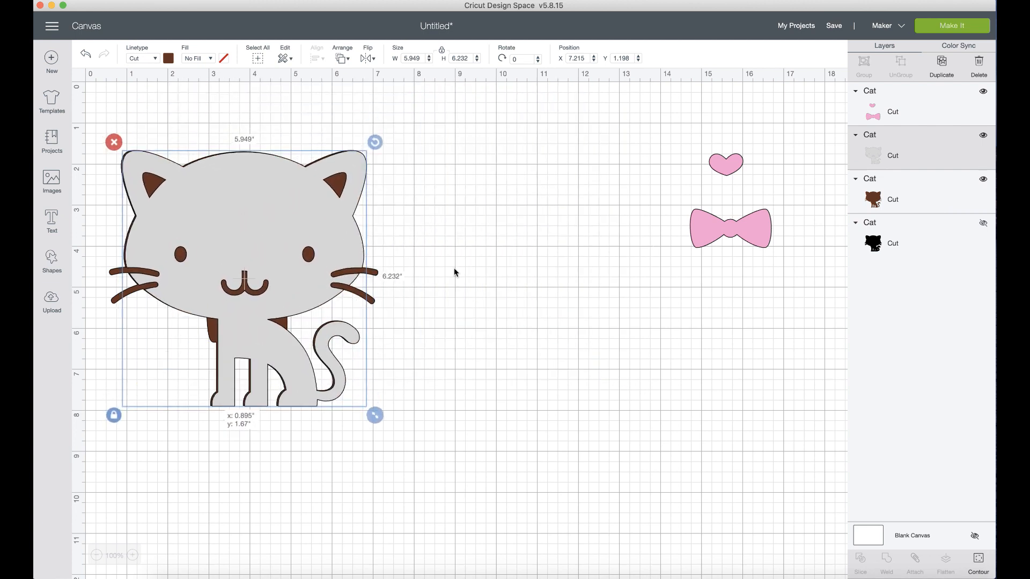
drag(718, 238, 262, 324)
Move the grey cat aside to about X 10.9, Y 2.1 inches, and select the brown silhouette with the nose and bow.
drag(275, 212, 686, 231)
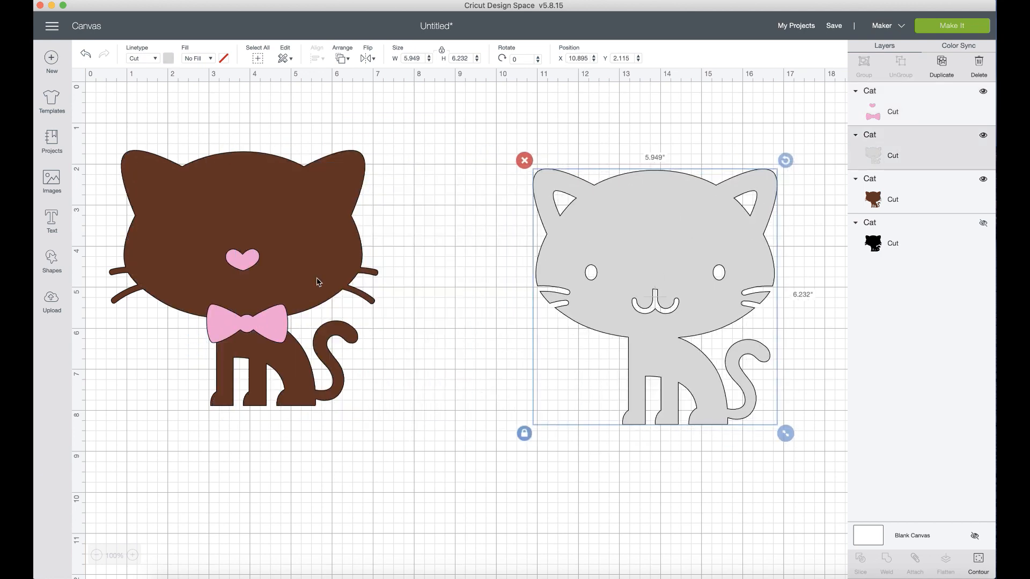
click(317, 336)
click(138, 237)
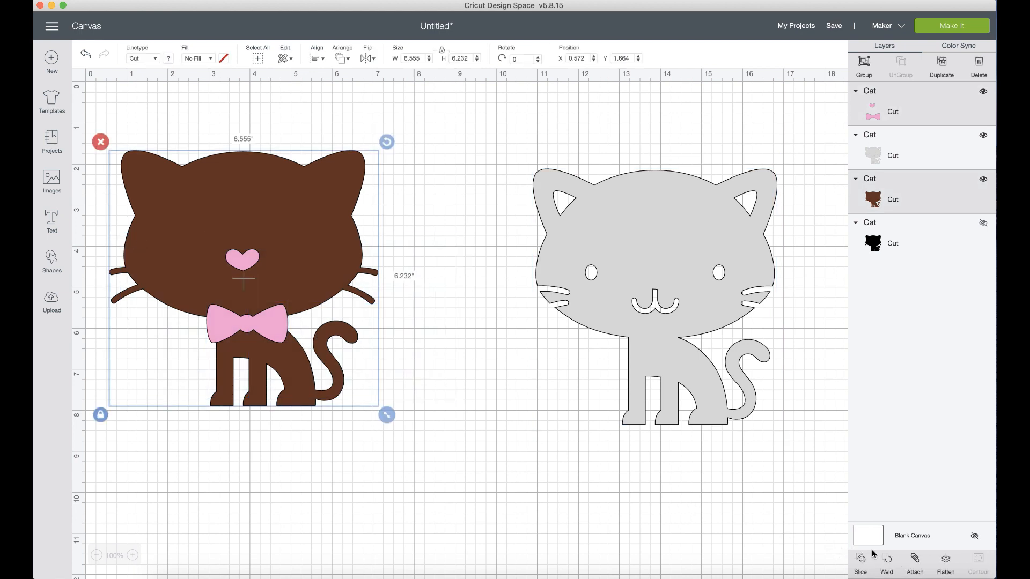
Place the grey cat back over the brown silhouette and weld all three visible layers together.
drag(675, 365, 272, 347)
drag(480, 425, 368, 378)
drag(251, 268, 249, 264)
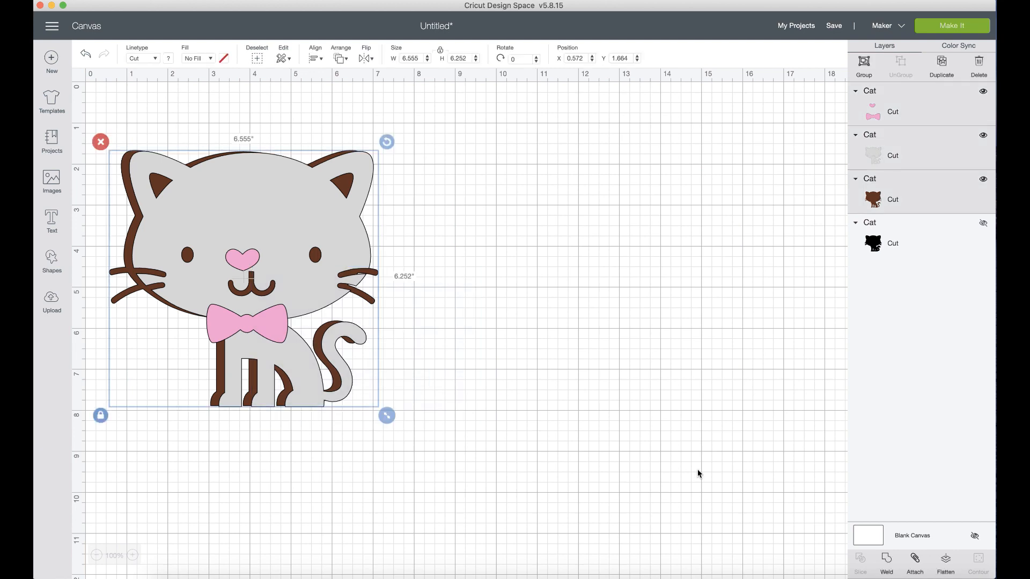
click(886, 562)
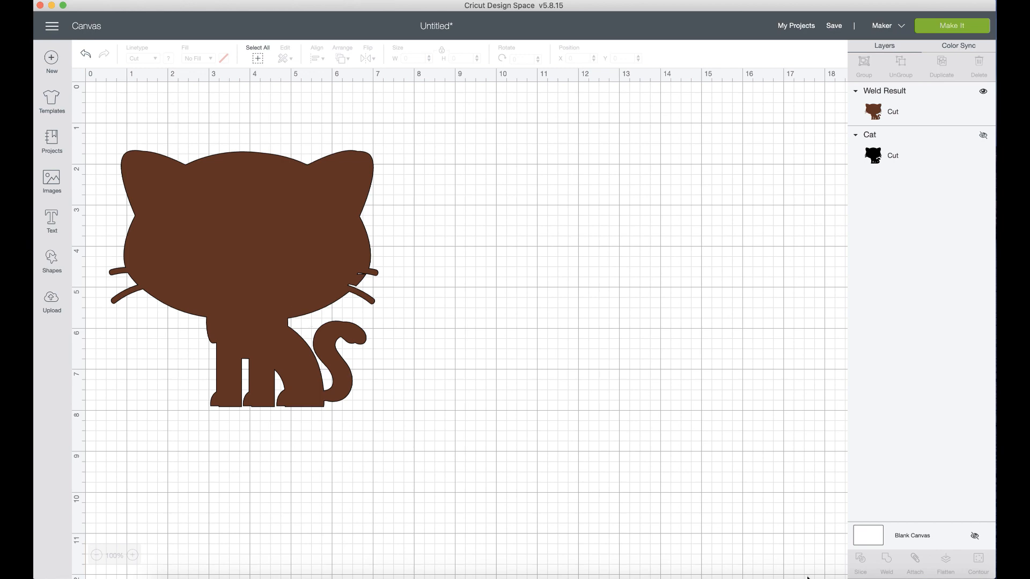
Undo the weld and move the grey cat clear of the brown silhouette, to about X 7.7, Y 2.3 inches.
click(89, 53)
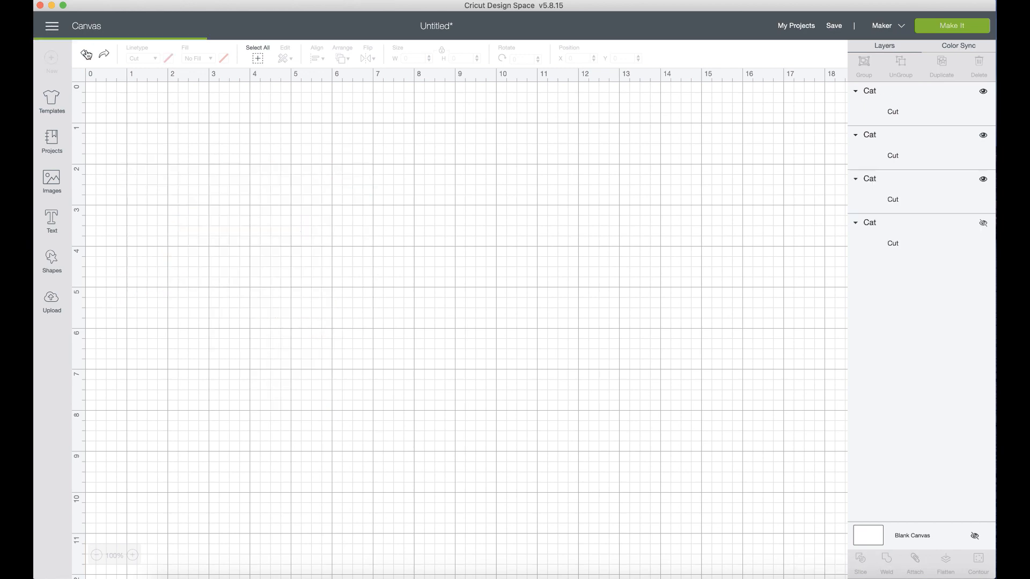
drag(205, 180, 476, 224)
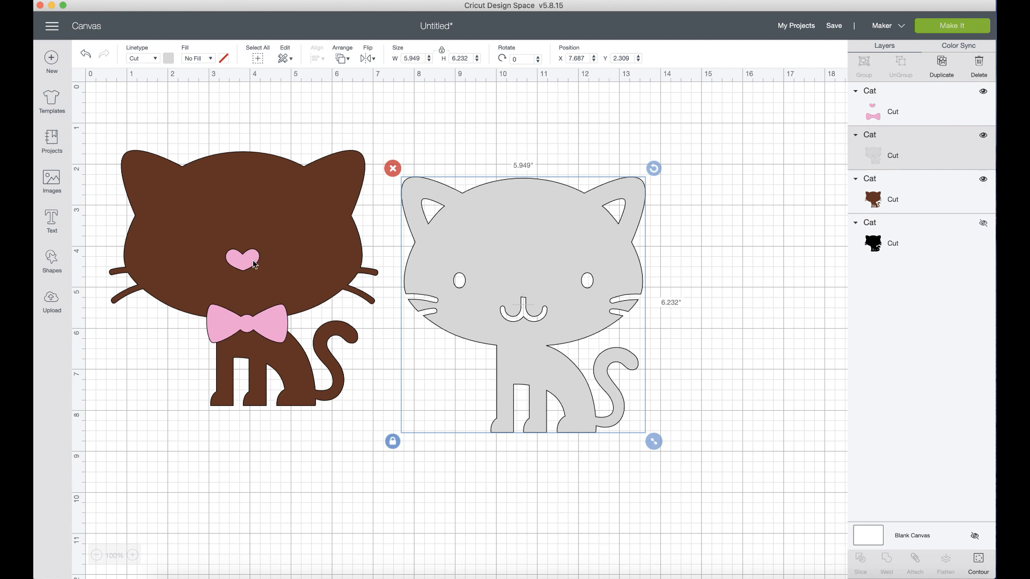
Move the grey cat to about X 7.9, Y 0.7 inches and the pink nose and bow to about X 12.7, Y 5.6 inches.
drag(256, 268, 587, 276)
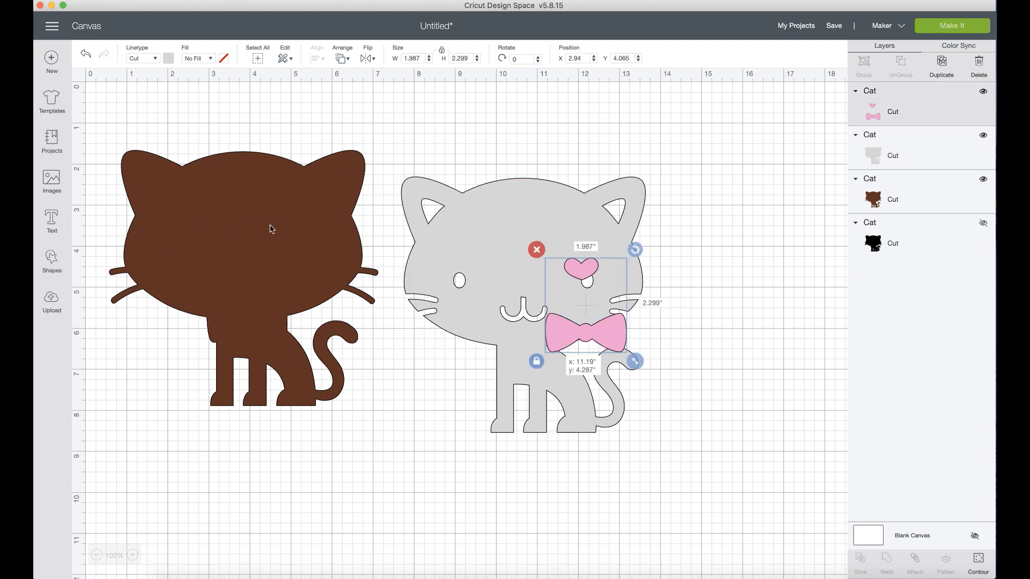
drag(464, 136, 462, 163)
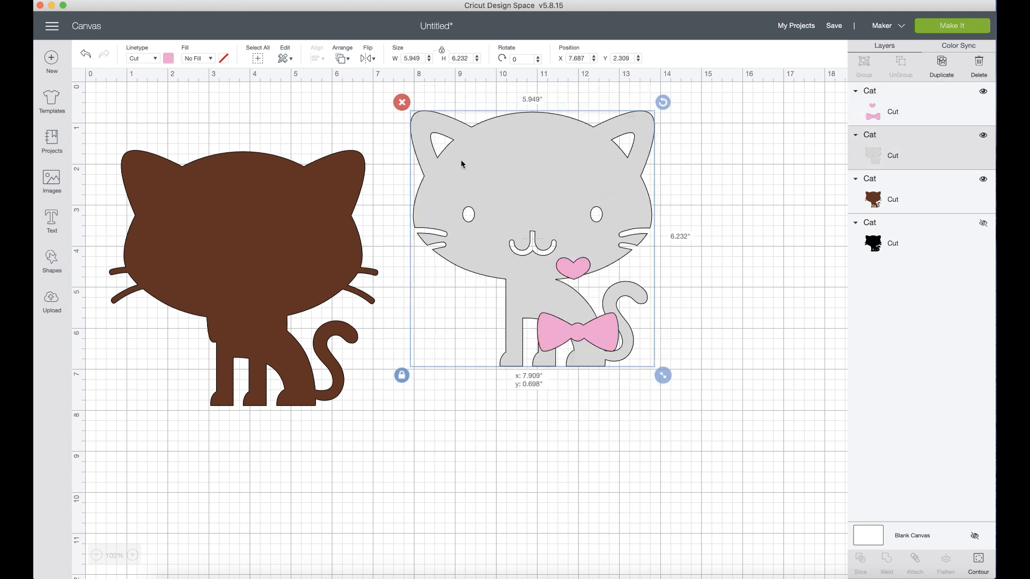
drag(581, 337, 653, 393)
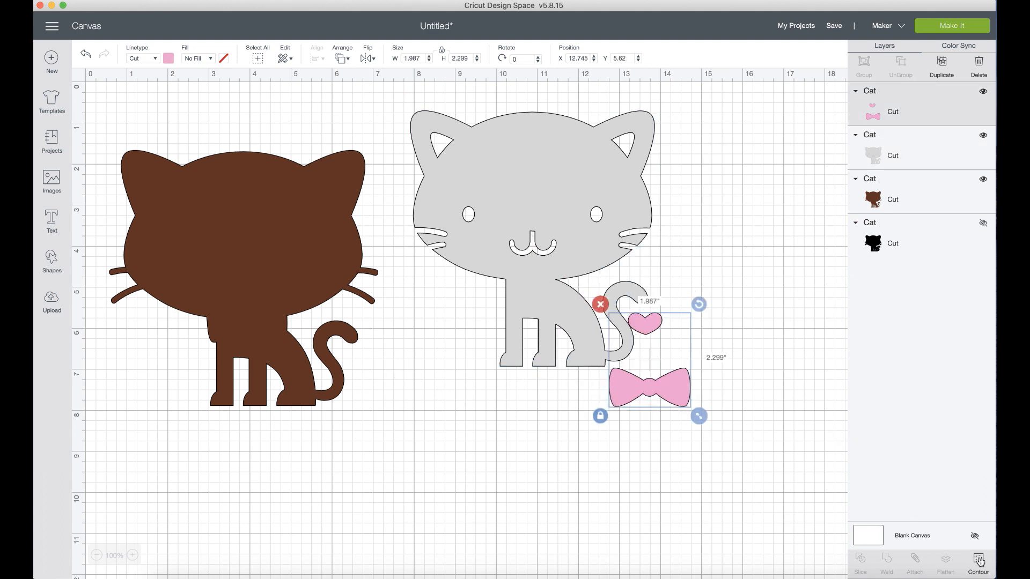
Hide the outer body contour of the grey cat, keeping its ear, eye and mouth pieces.
click(567, 216)
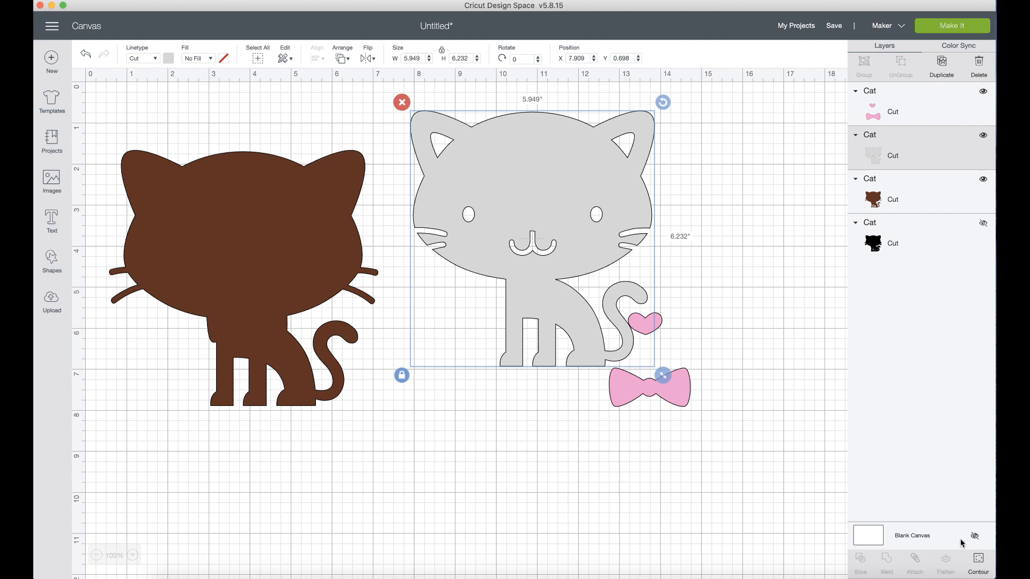
click(978, 562)
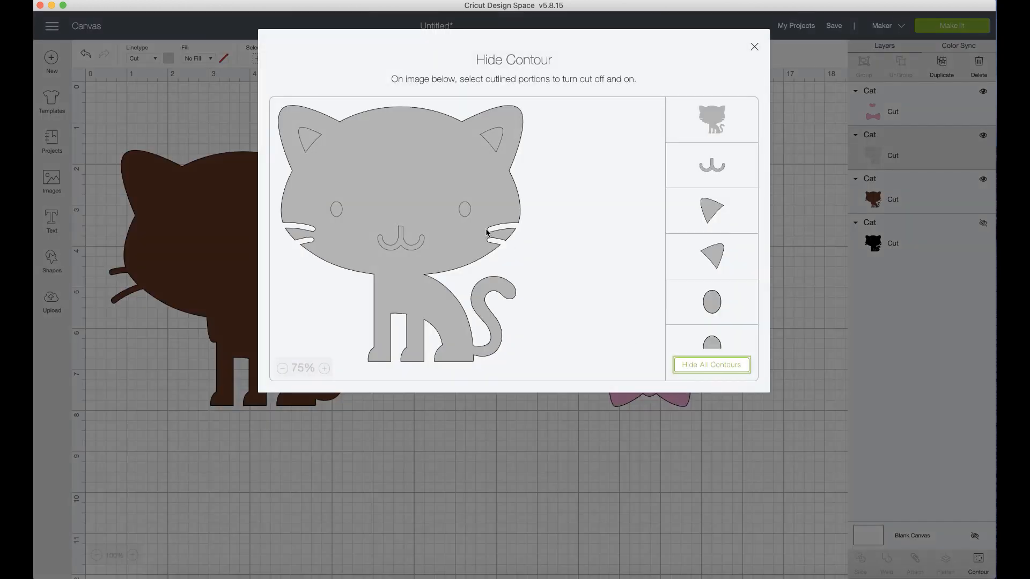
click(413, 136)
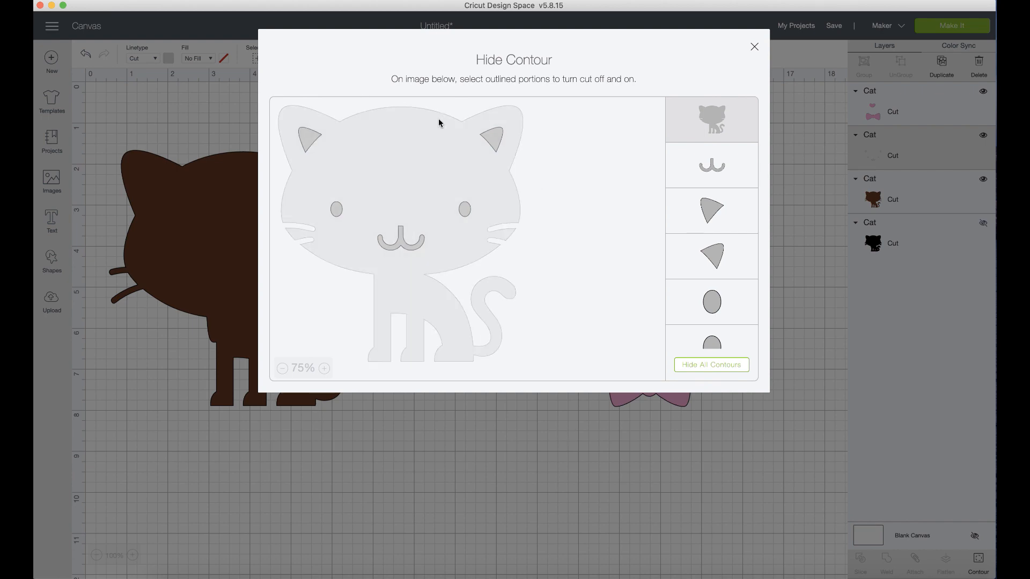
click(466, 435)
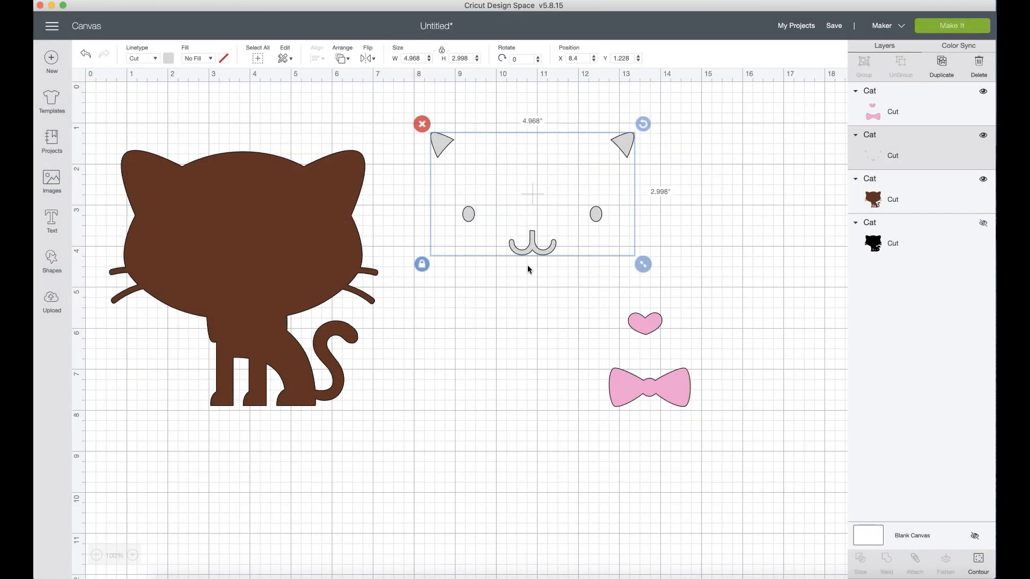
Place the grey face pieces on the brown head and the pink nose and bow at about X 2.9, Y 4.1 inches.
drag(540, 255, 249, 284)
drag(652, 380, 260, 336)
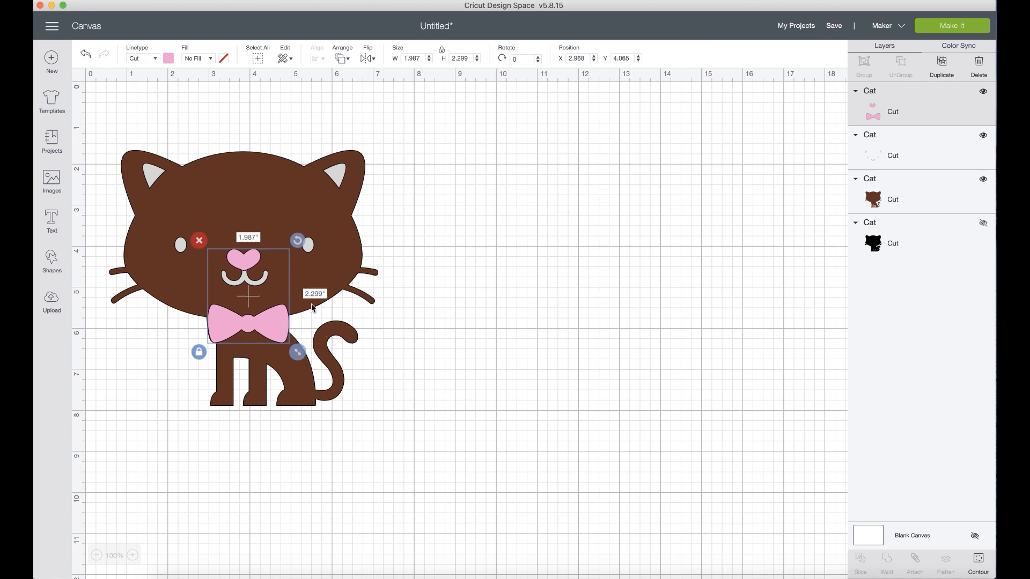
key(super+z)
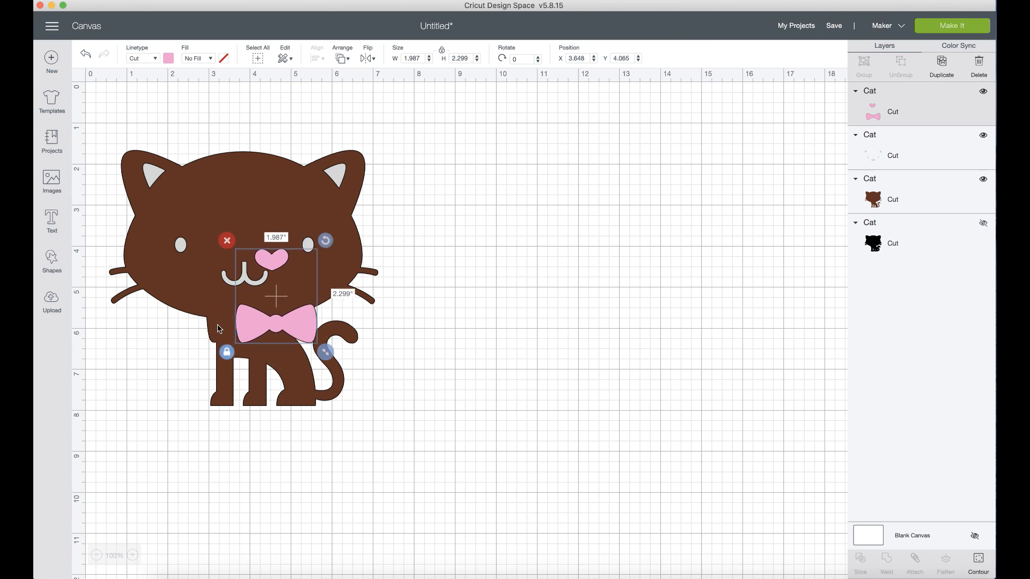
drag(272, 329, 225, 326)
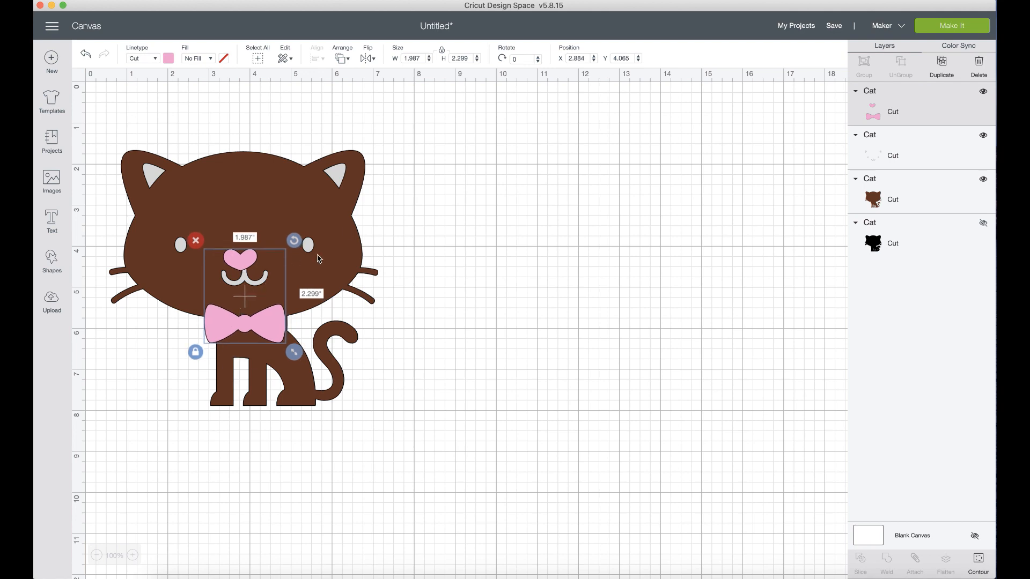
Shift the grey face pieces slightly down on the brown head, to about X 1.3, Y 2.2 inches, and deselect them.
click(345, 230)
drag(313, 250, 308, 261)
click(498, 280)
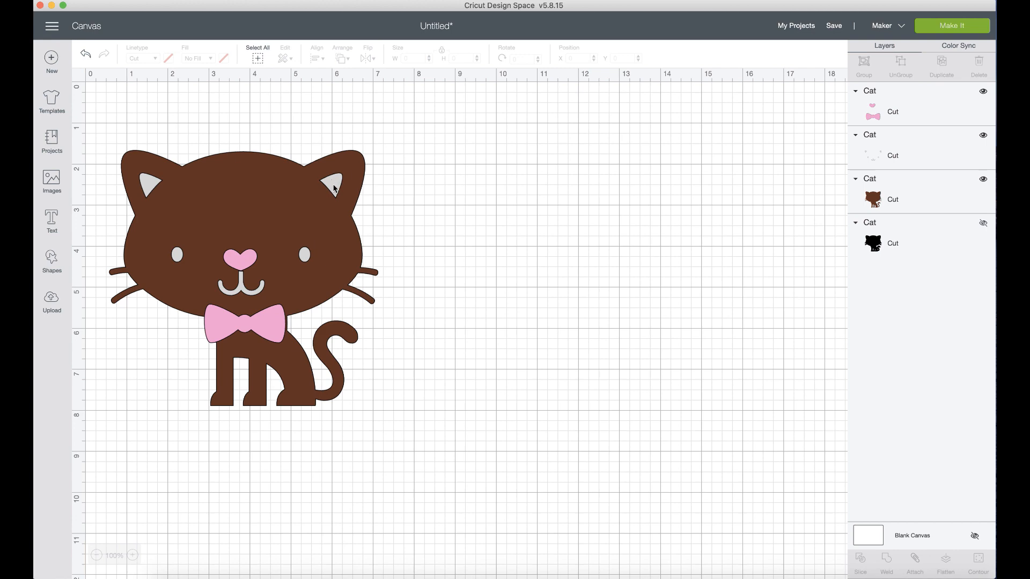
Move the brown silhouette aside and back under the face pieces, and realign the pink nose and bow at about X 2.9, Y 4.2 inches.
click(250, 183)
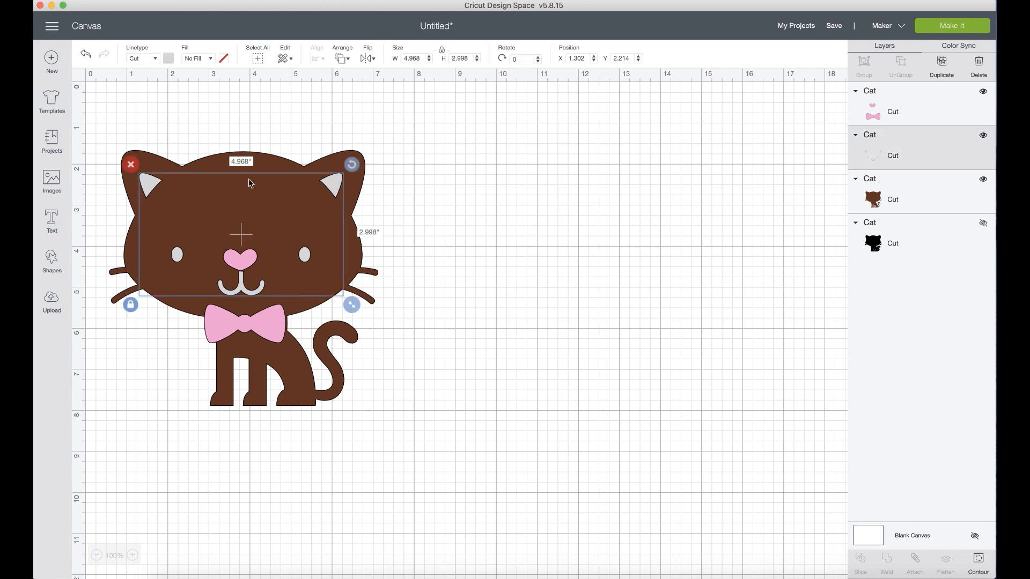
click(273, 165)
drag(273, 165, 543, 169)
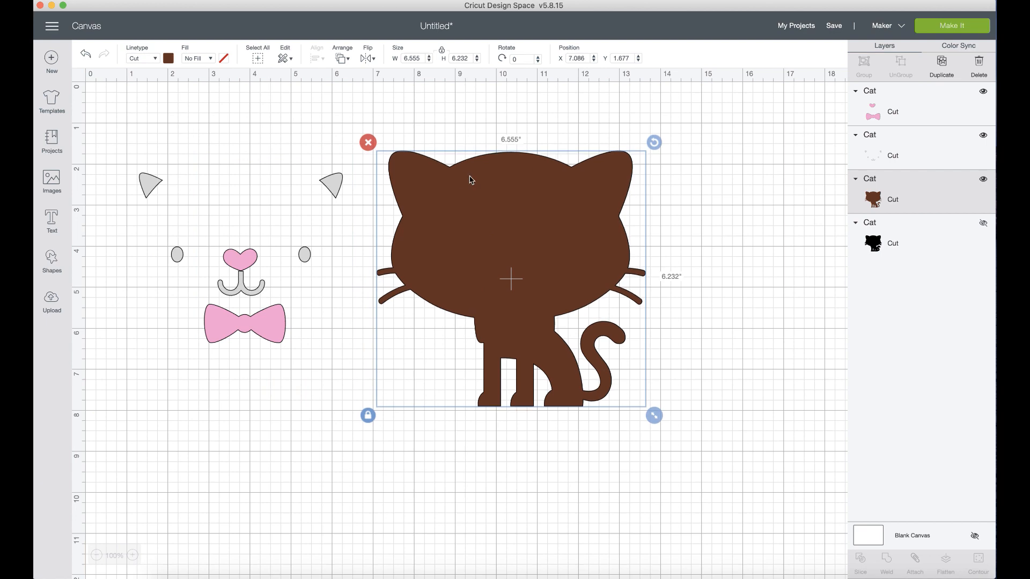
drag(446, 184, 178, 190)
click(336, 186)
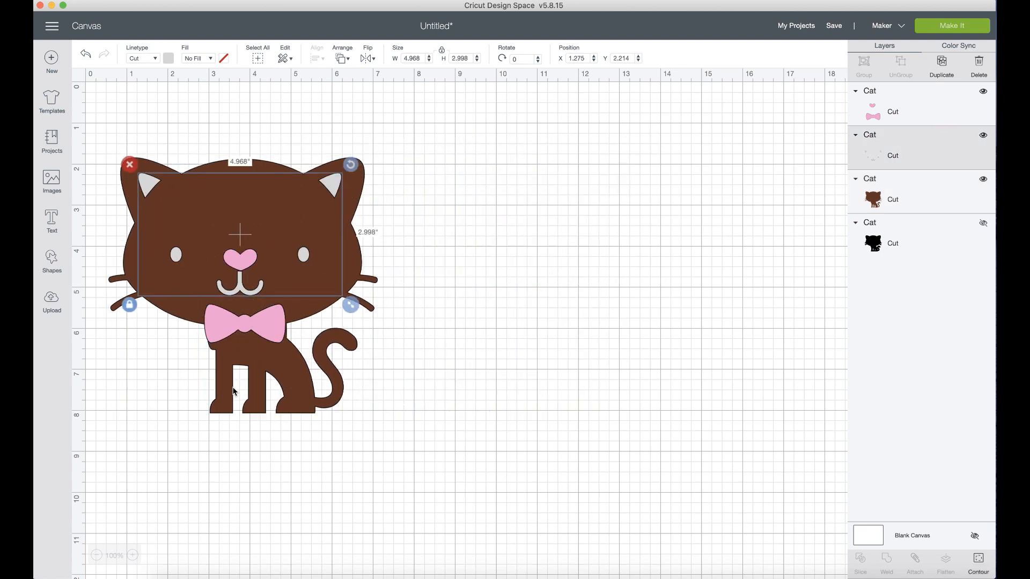
drag(268, 340, 270, 347)
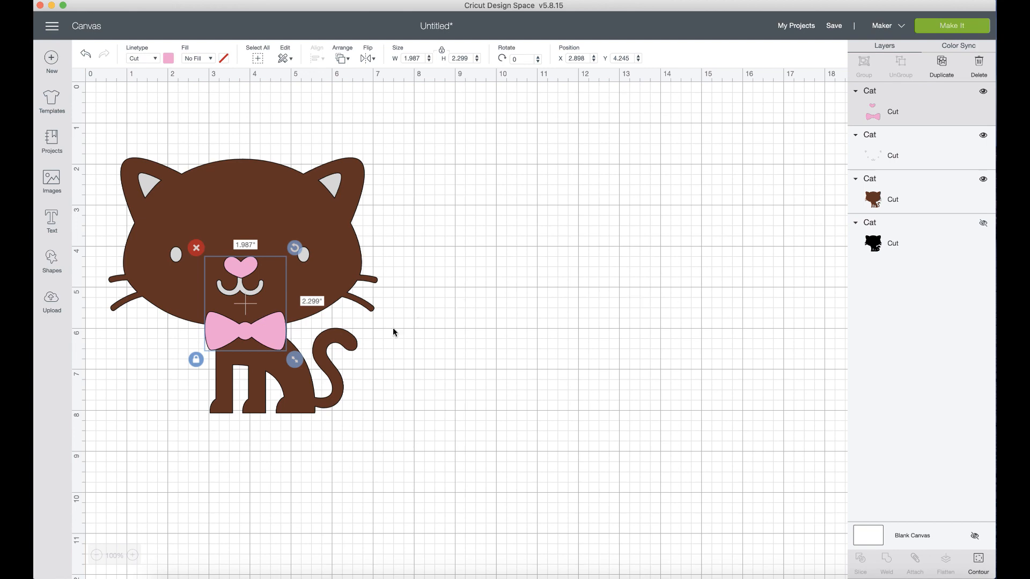
Unhide and delete the black silhouette, and shift the pink nose and bow to about X 2.7, Y 4.6 inches.
click(983, 223)
drag(464, 248, 584, 293)
key(Delete)
click(279, 203)
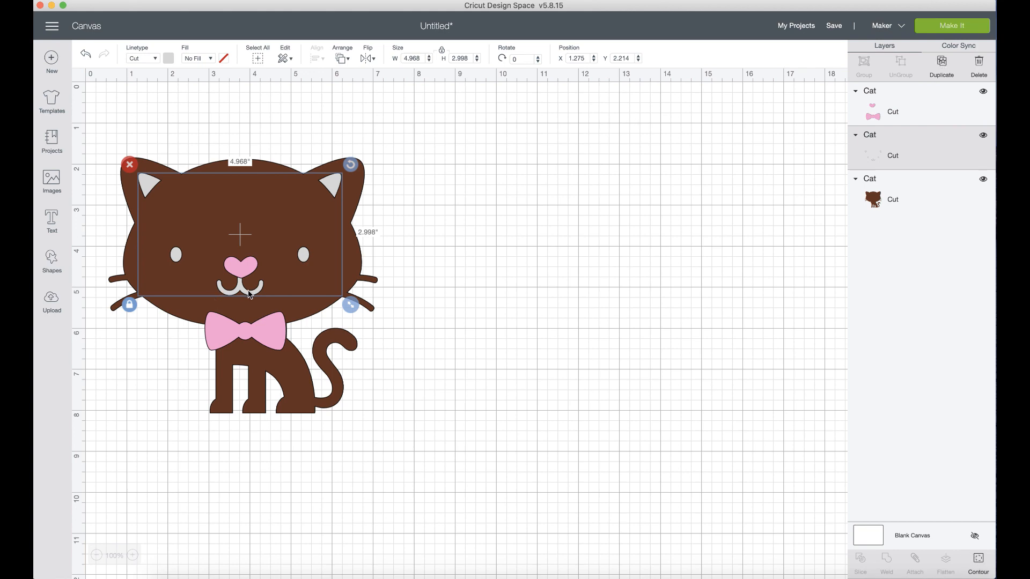
mouse_move(250, 295)
mouse_down()
mouse_move(389, 297)
mouse_move(230, 297)
mouse_move(242, 311)
mouse_up()
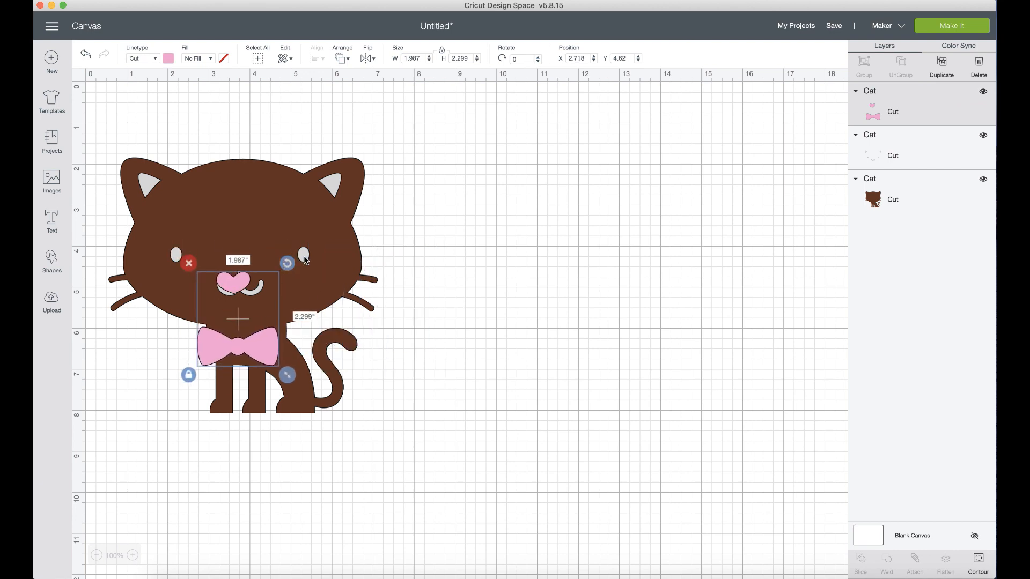
Duplicate the grey face pieces beside the brown cat at about X 9.2, Y 2.8 inches and restore the copy's hidden body contour.
click(304, 258)
click(952, 69)
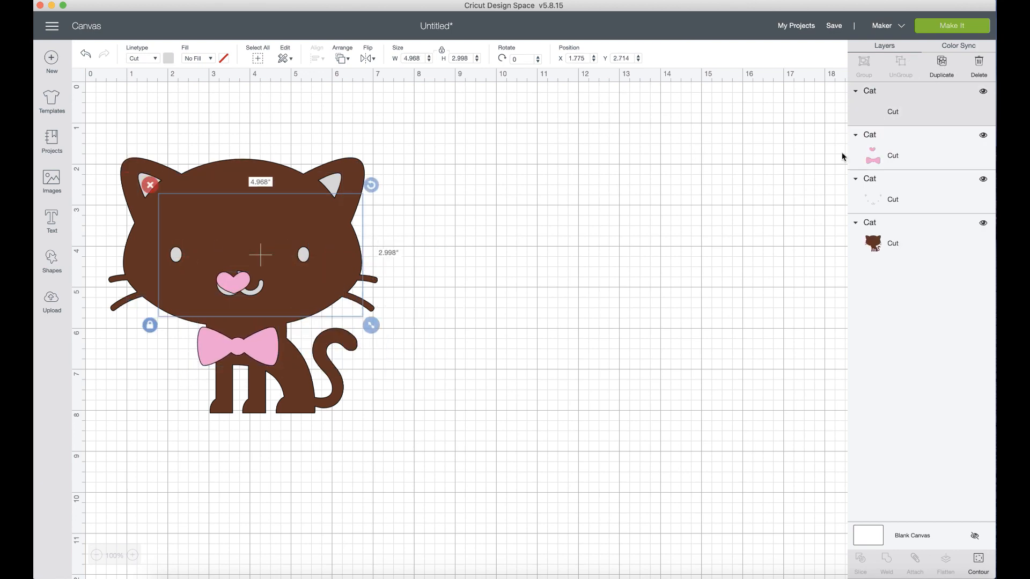
drag(354, 209, 656, 215)
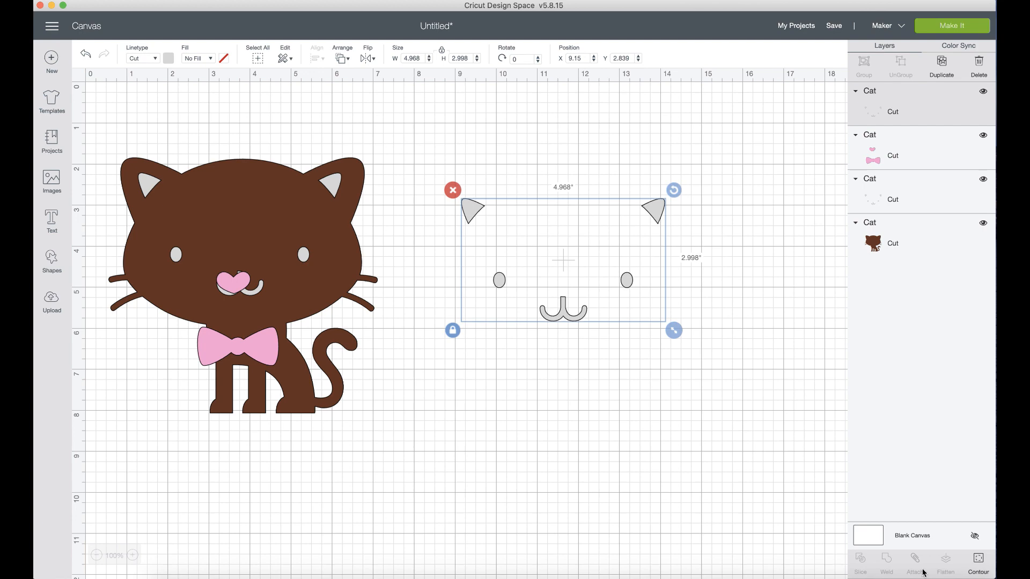
click(978, 561)
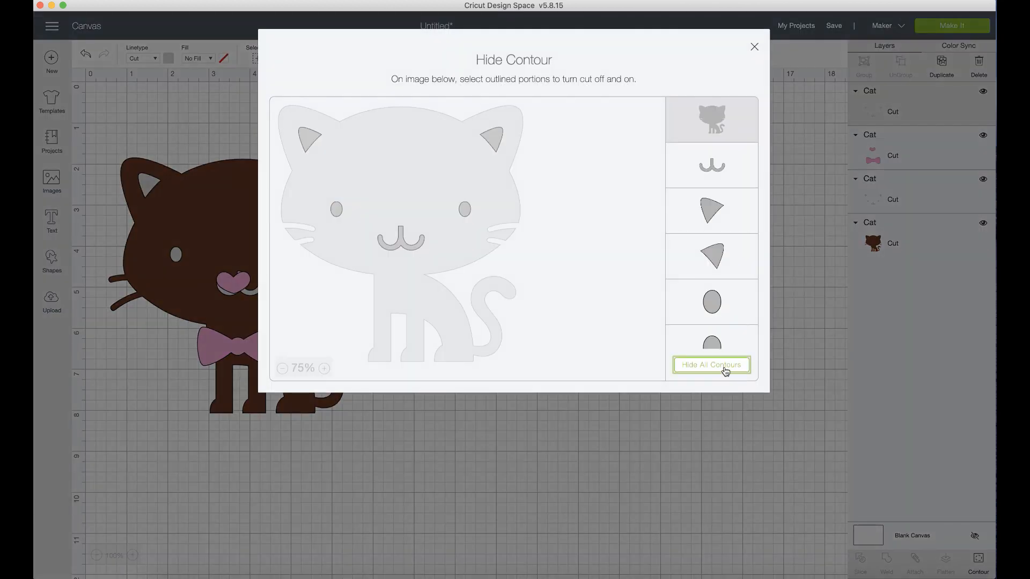
click(786, 501)
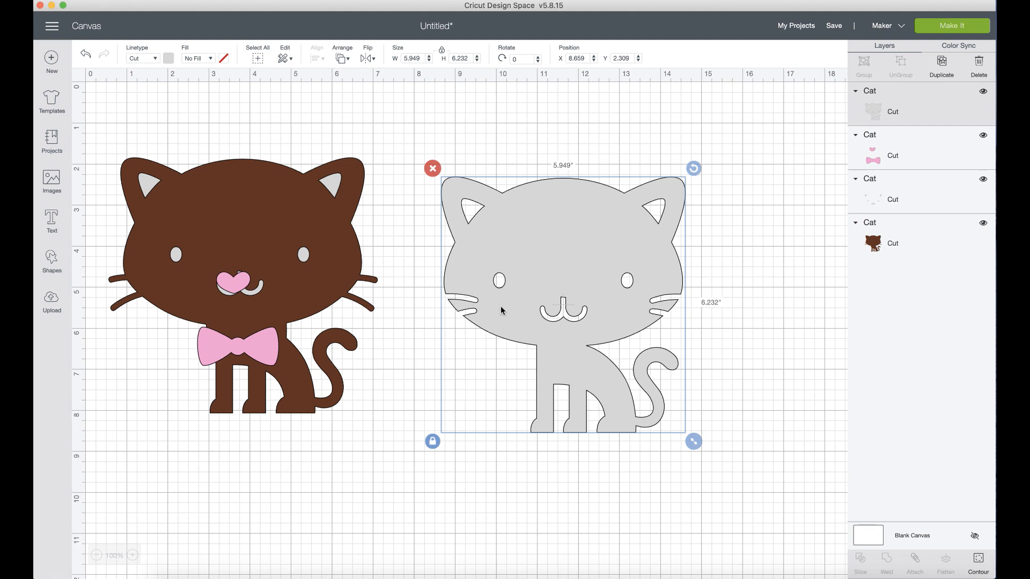
Duplicate the brown silhouette and place the copy over the grey cat at about X 8.2, Y 2.2 inches.
click(316, 225)
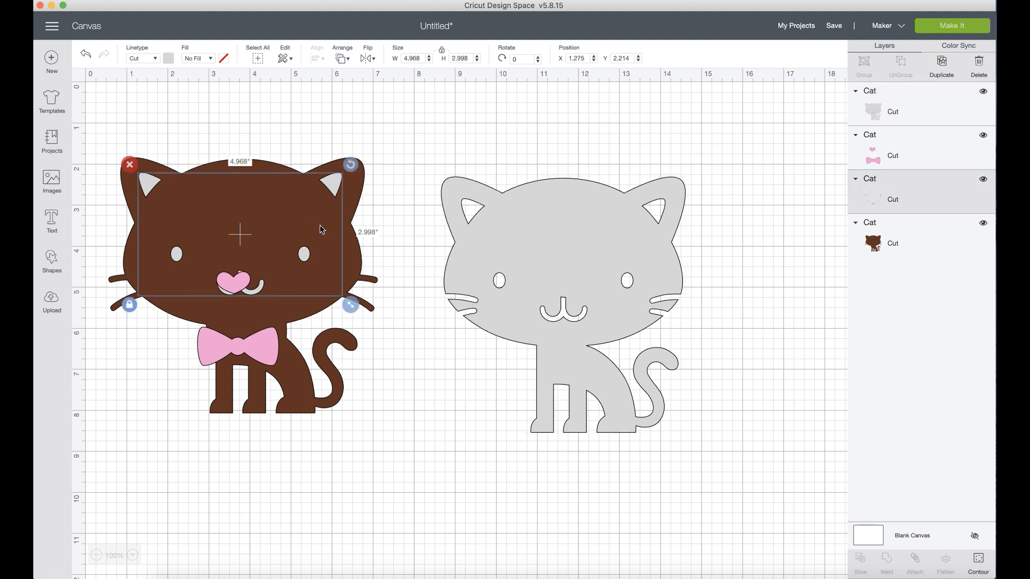
click(348, 190)
click(941, 67)
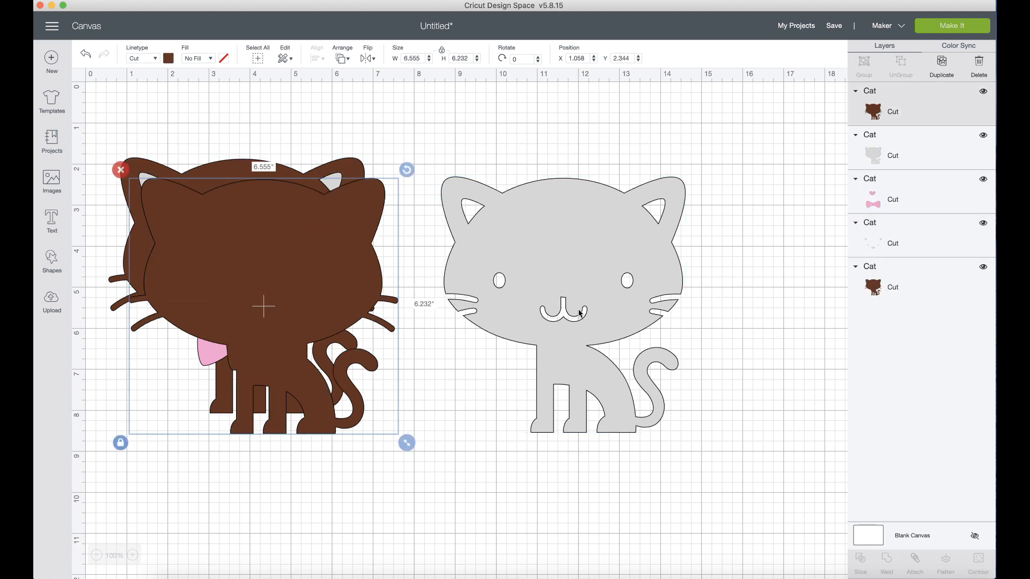
drag(341, 293, 641, 289)
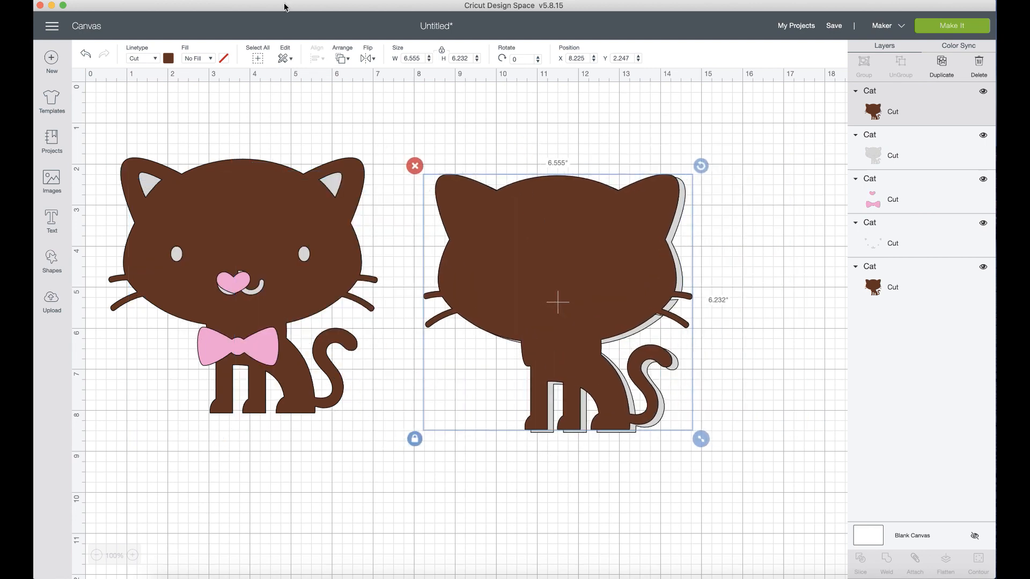
Send the brown copy to the back and align it with the grey cat by their centers.
click(342, 58)
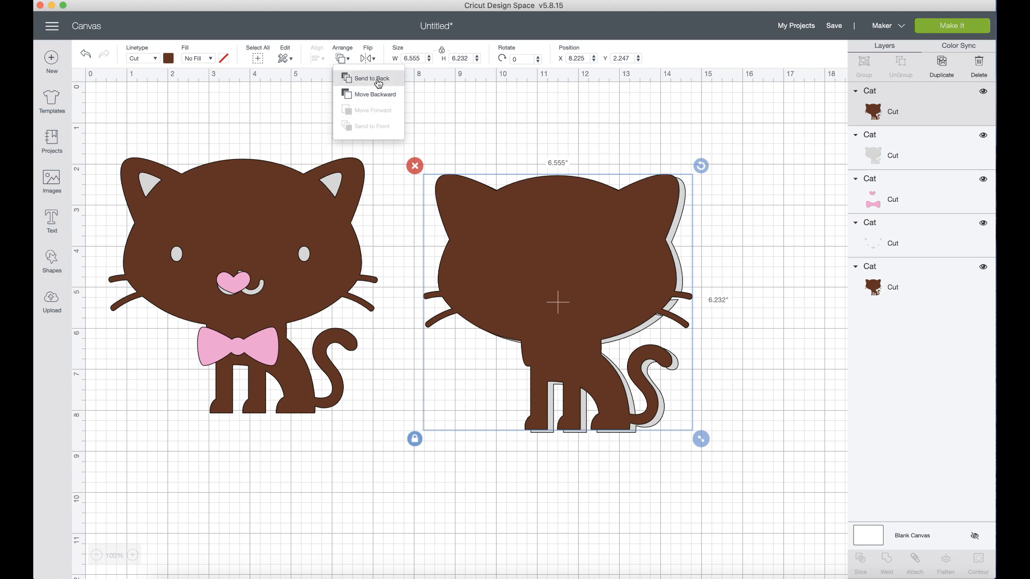
click(381, 86)
drag(758, 308, 605, 229)
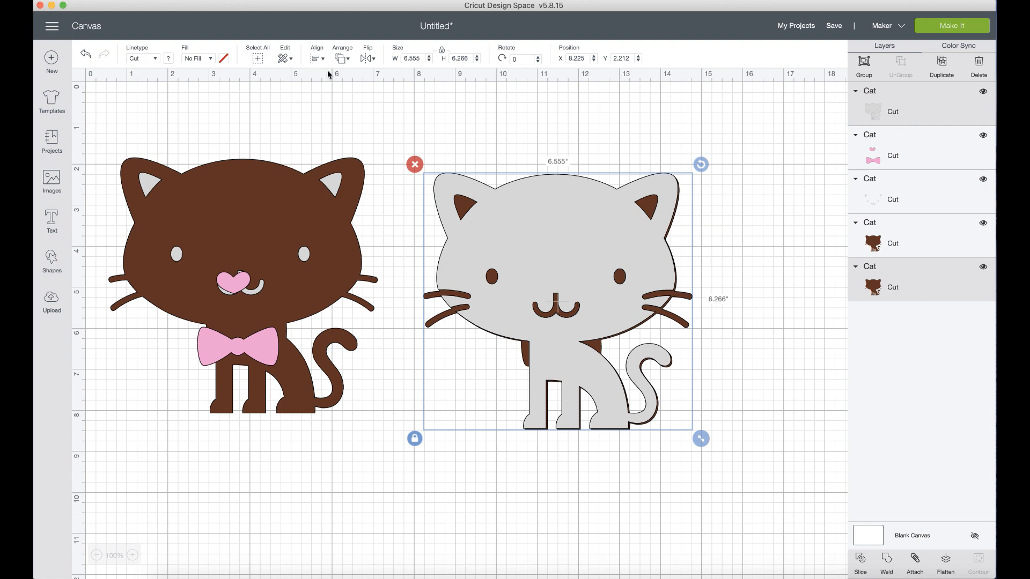
click(317, 58)
click(357, 188)
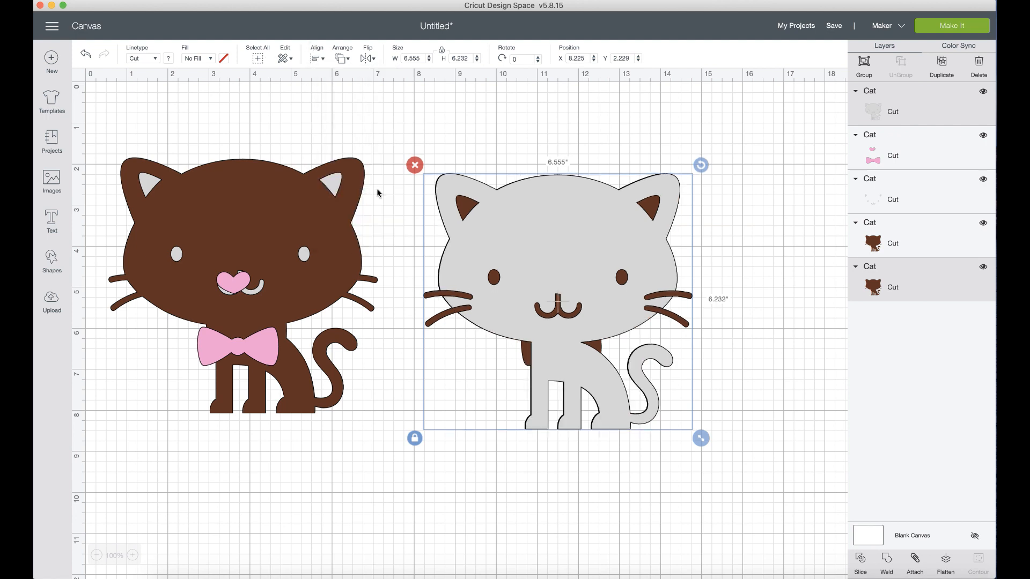
Slice the grey cat with the brown copy behind it, select the slice results, and undo the slice.
click(860, 563)
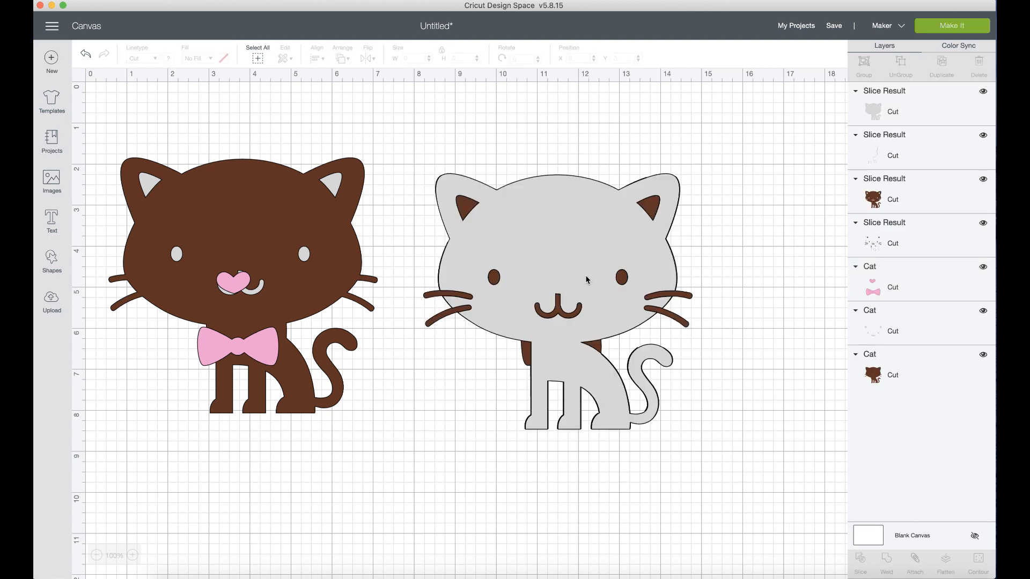
drag(771, 279, 577, 218)
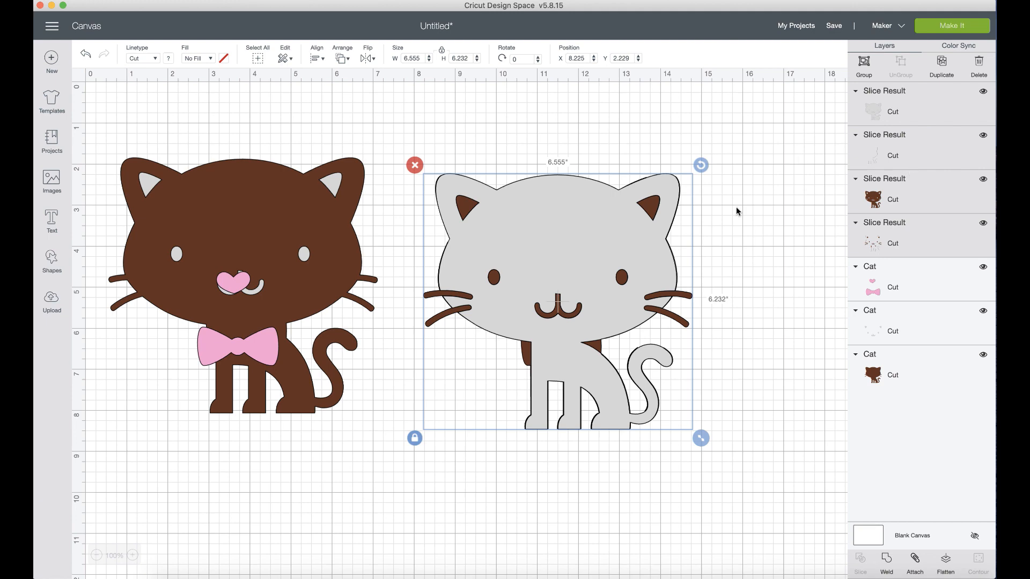
click(85, 54)
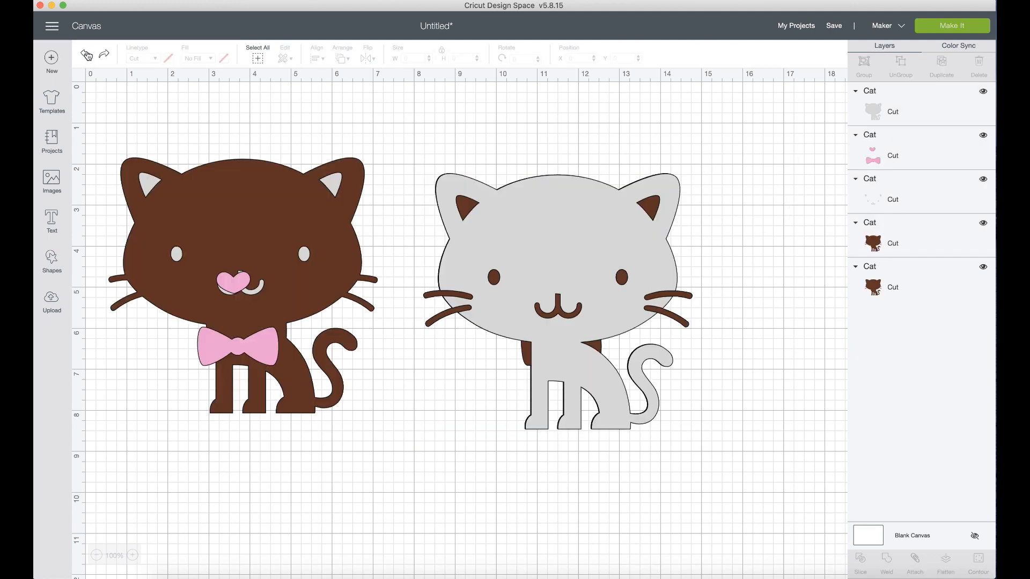
Move the pink nose and bow onto the grey cat, select it with both cat layers, and undo the move.
click(622, 200)
drag(590, 138, 779, 267)
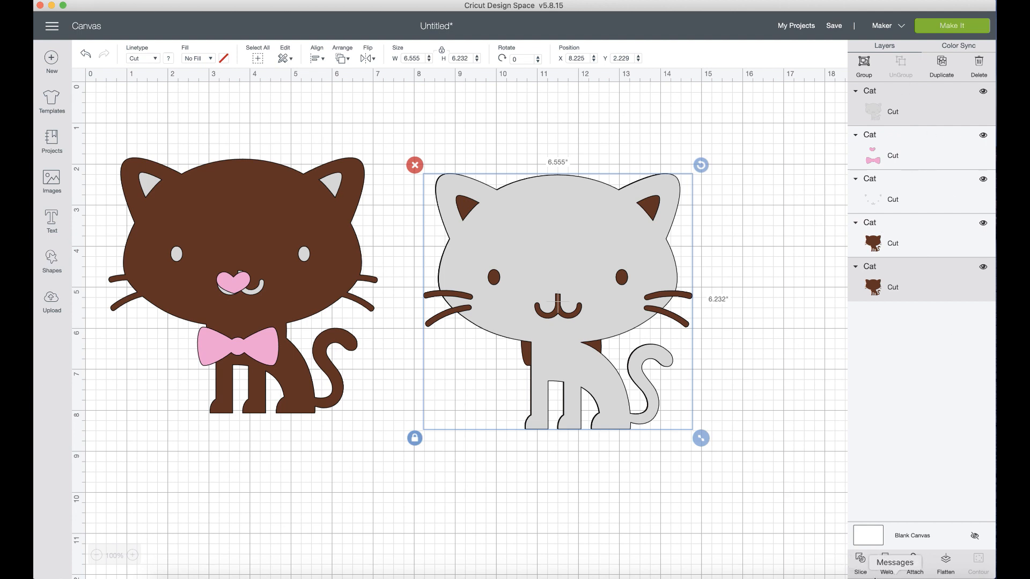
drag(255, 343, 593, 347)
drag(765, 416, 566, 281)
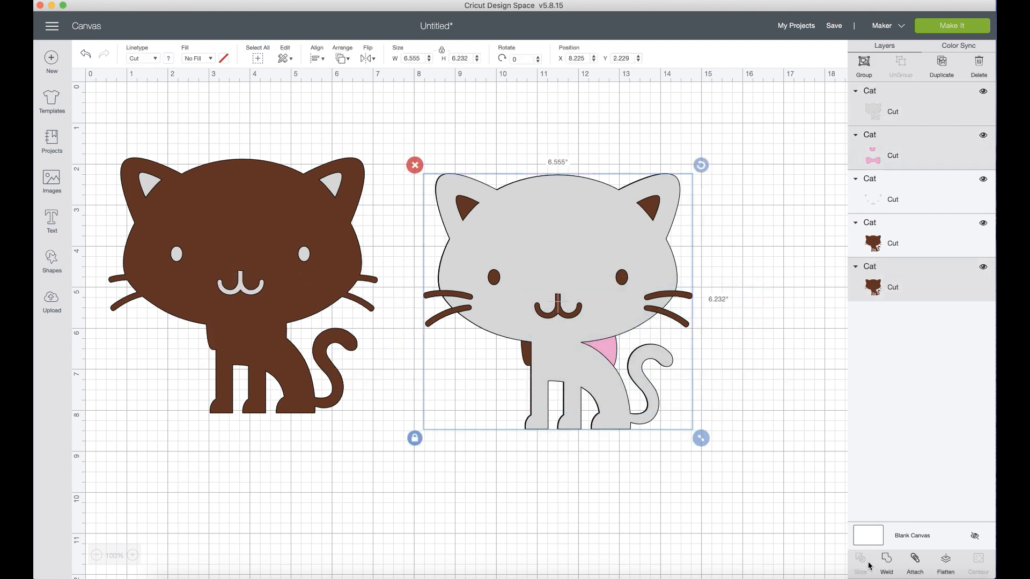
click(88, 56)
Slice only the grey cat and the brown copy, and move the grey slice result to about X 9.6, Y 5.1 inches.
drag(440, 136, 558, 303)
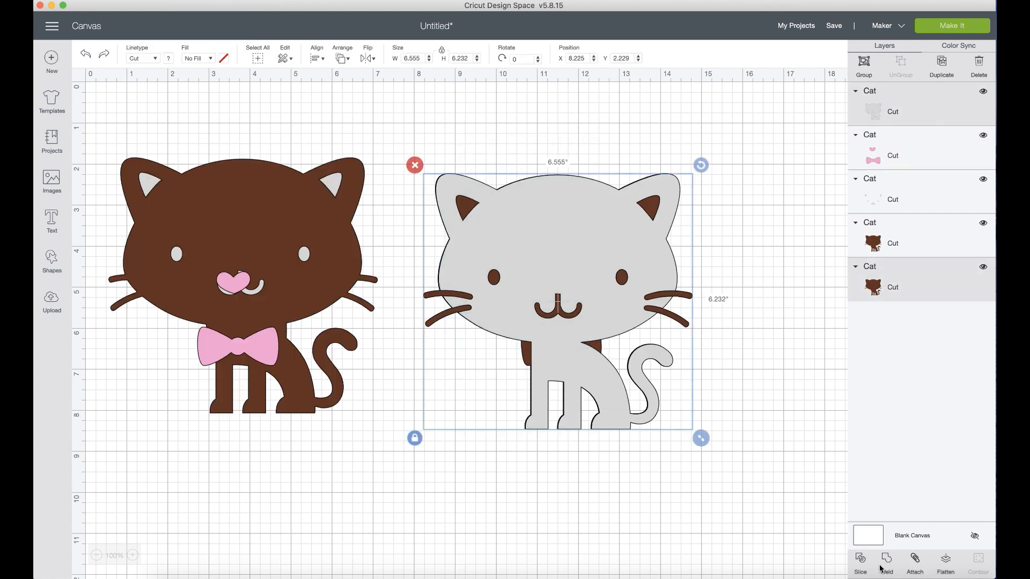
click(862, 563)
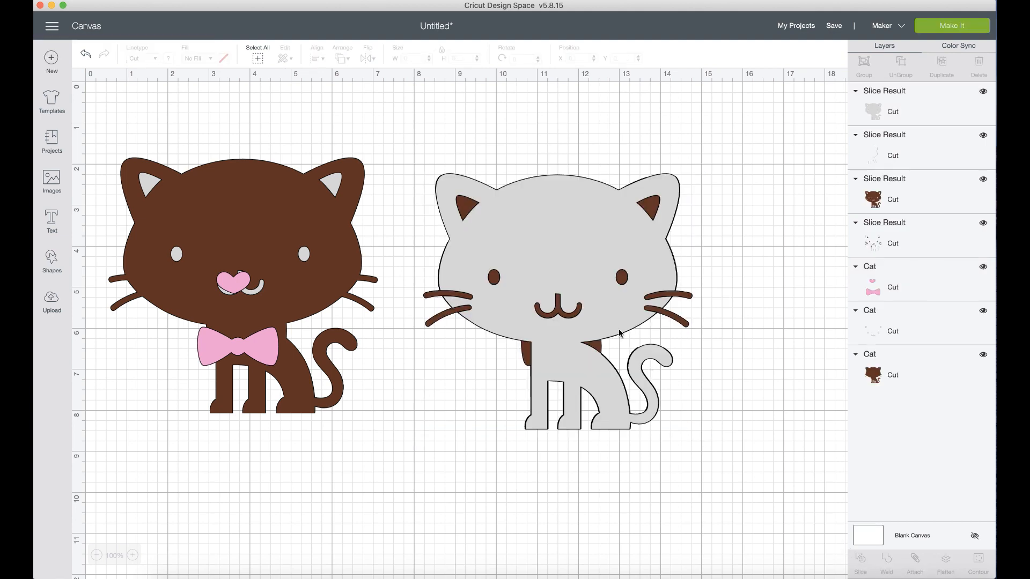
drag(547, 240, 590, 361)
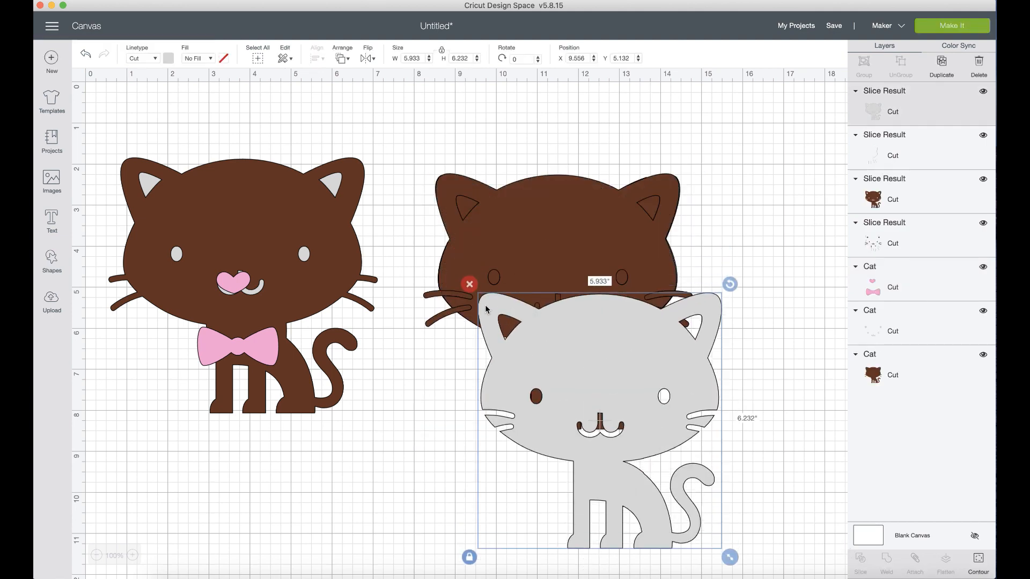
Delete the grey, thin-outline and brown body slice results, and select the remaining brown detail pieces.
click(469, 284)
drag(553, 263, 692, 304)
click(668, 219)
drag(600, 238, 477, 430)
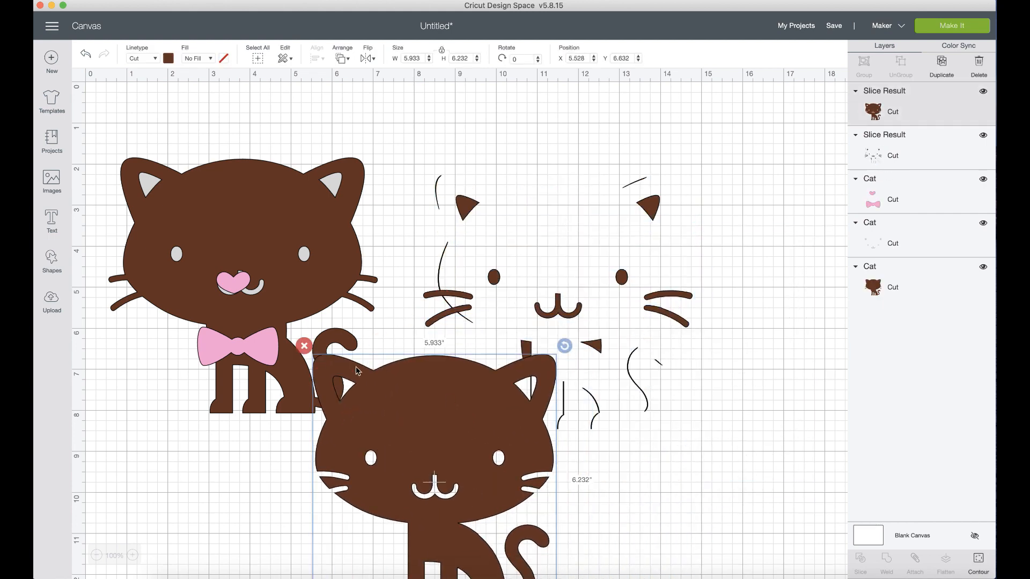
click(304, 347)
click(538, 346)
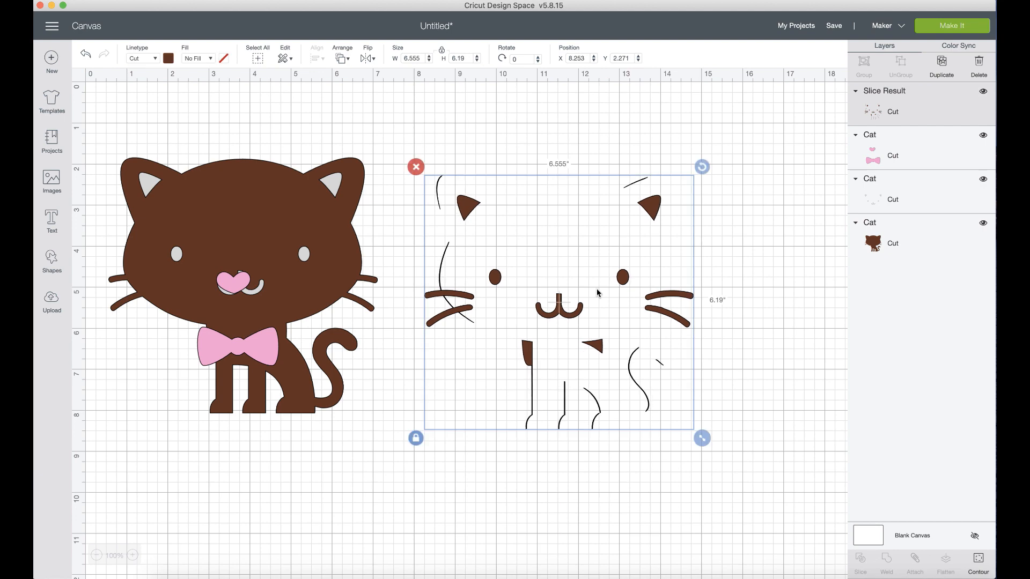
Hide the stray outline pieces around the ears in the remaining slice result with Contour.
click(976, 562)
click(300, 146)
click(634, 149)
click(719, 134)
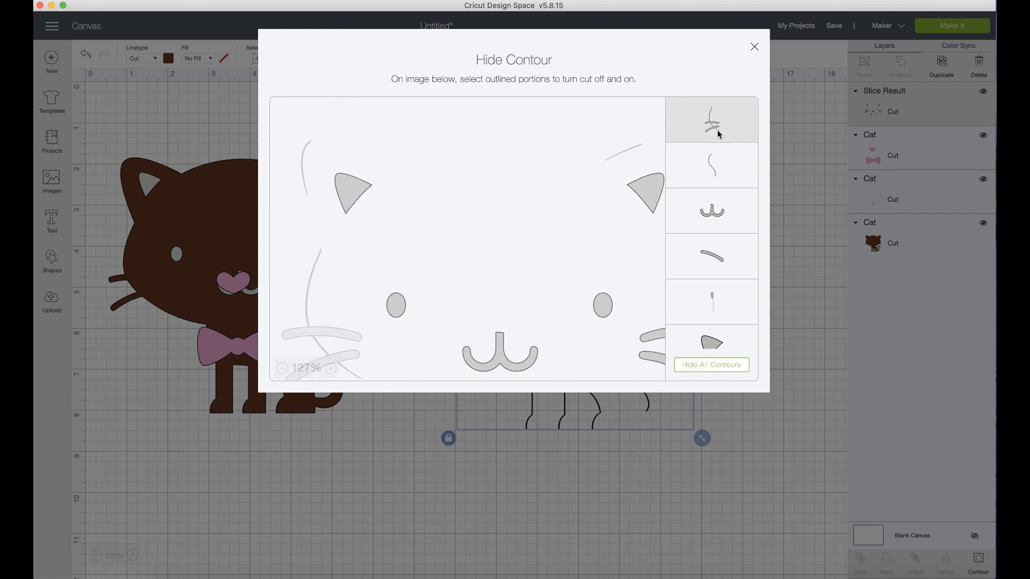
click(719, 134)
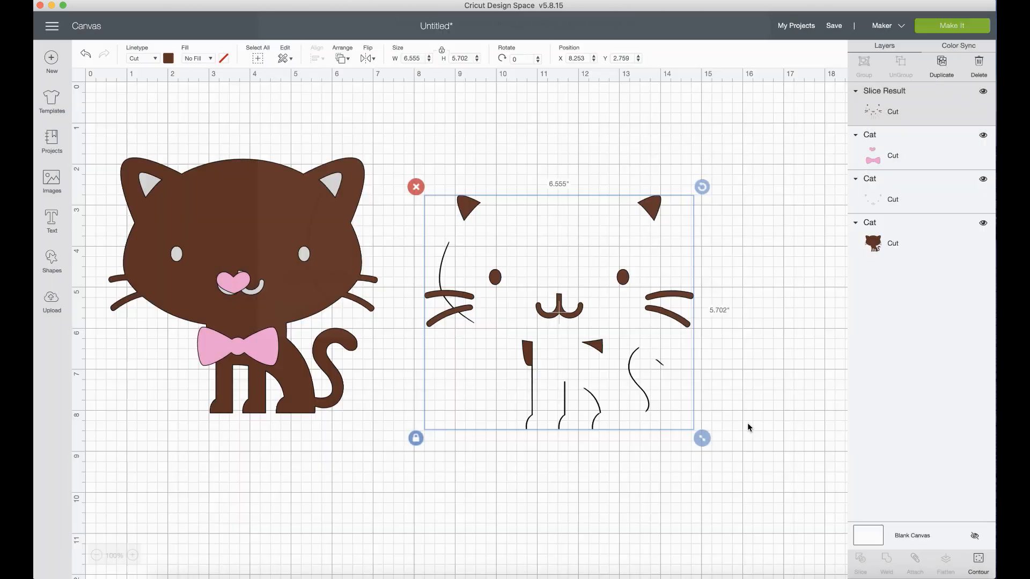
click(760, 427)
Undo the contour changes and the deletion of the slice results.
click(87, 54)
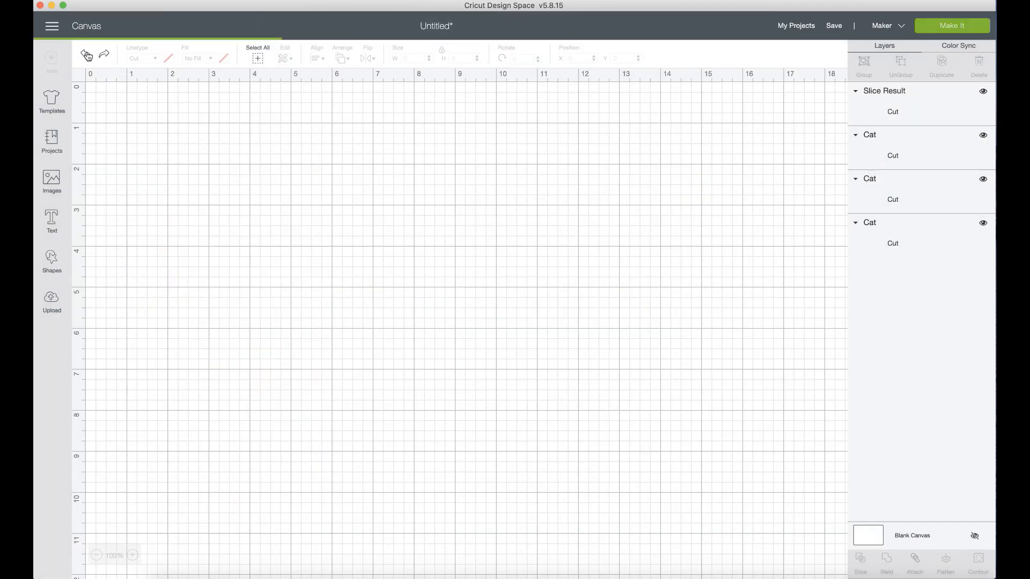
click(87, 55)
click(87, 56)
click(87, 55)
click(87, 56)
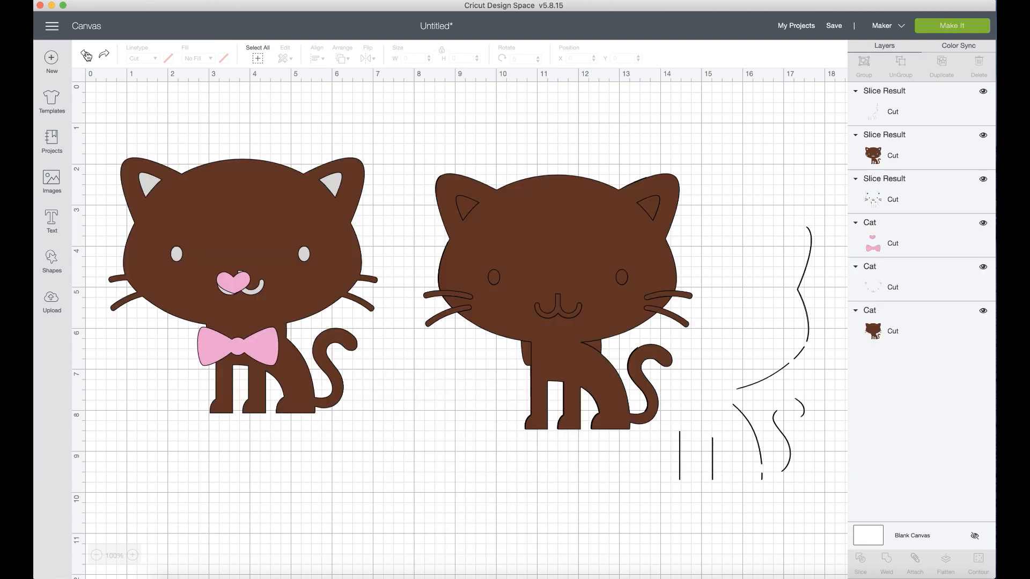
click(87, 55)
click(87, 56)
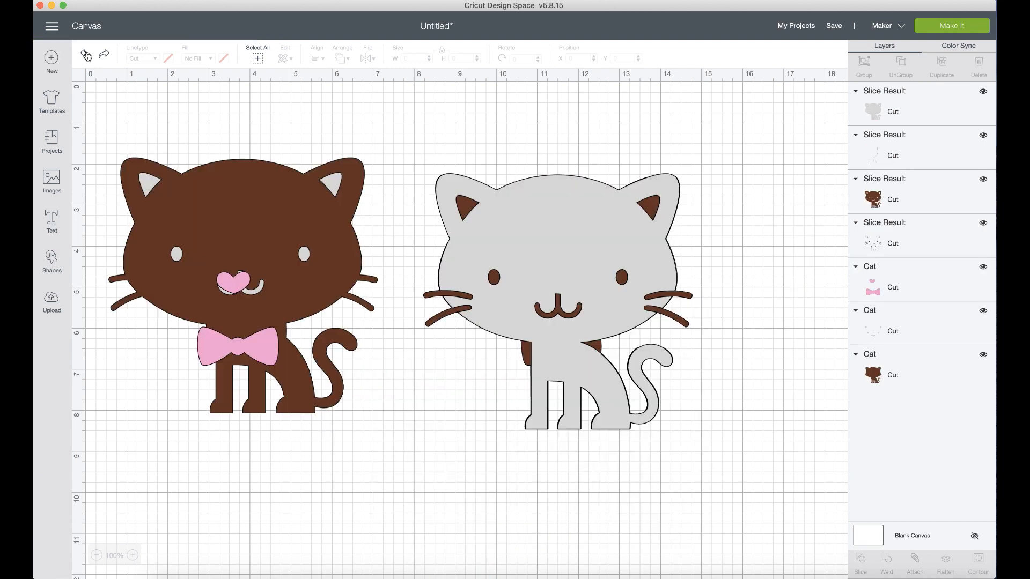
Try enlarging the grey slice result to 5.973 by 6.273 inches and moving it off the brown cat, and undo back past the slice.
click(561, 331)
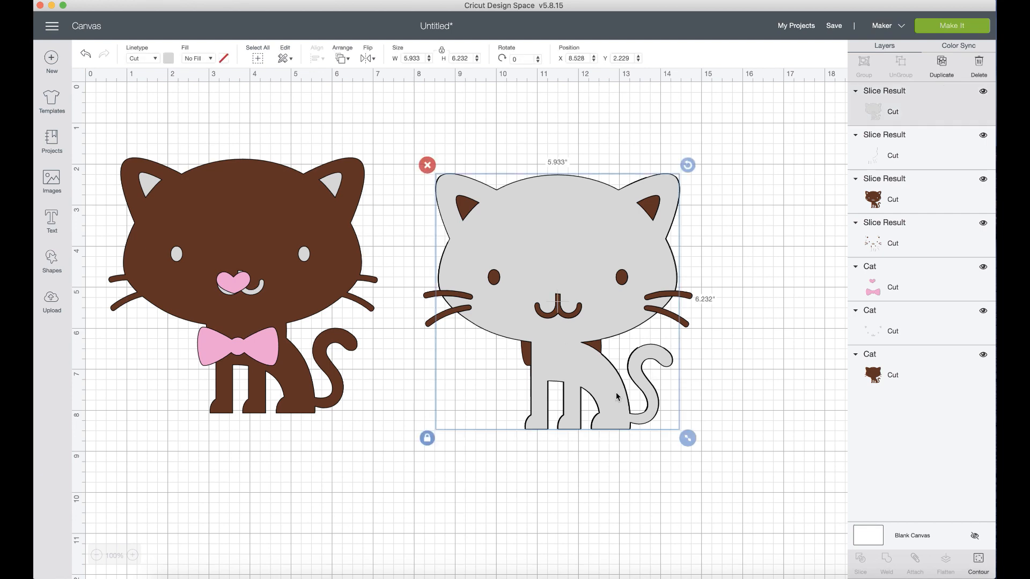
drag(690, 443, 693, 443)
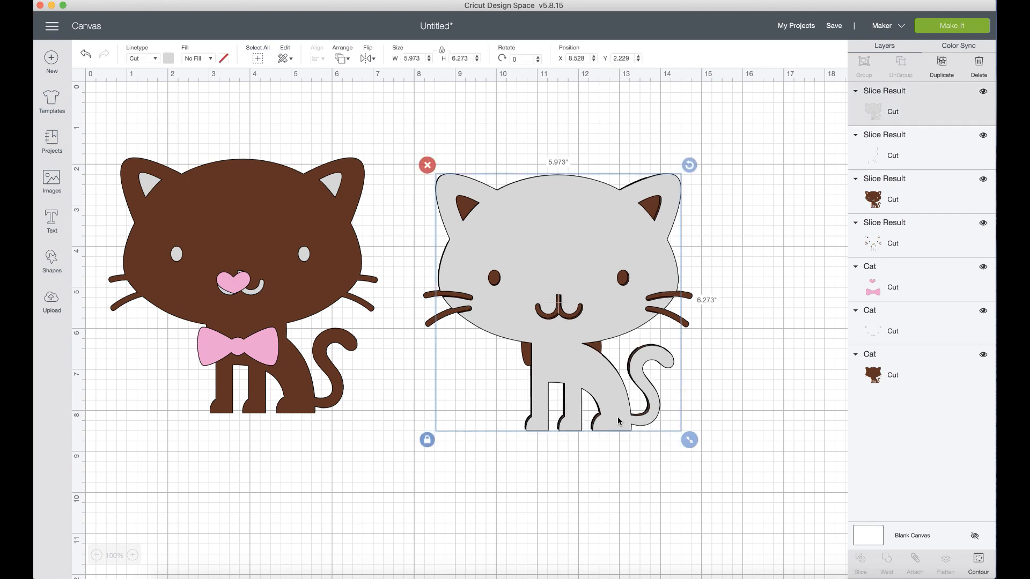
drag(617, 417, 609, 412)
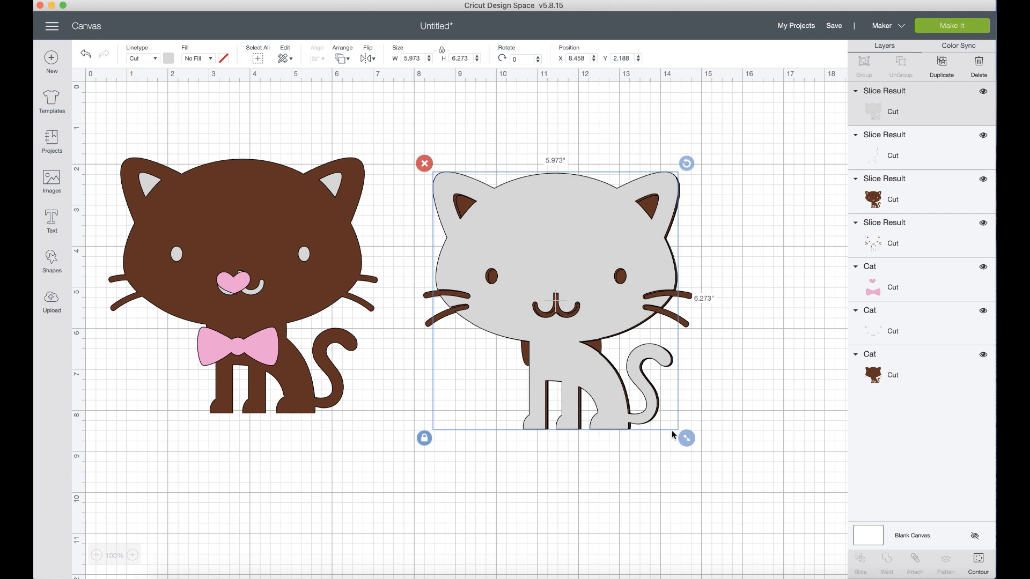
click(685, 326)
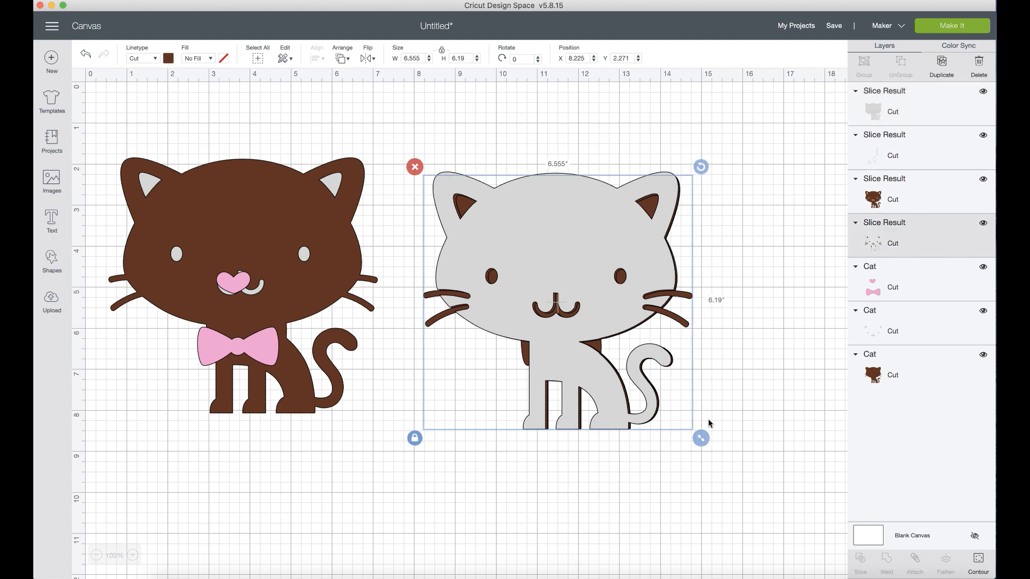
drag(701, 438, 696, 432)
drag(621, 432, 593, 543)
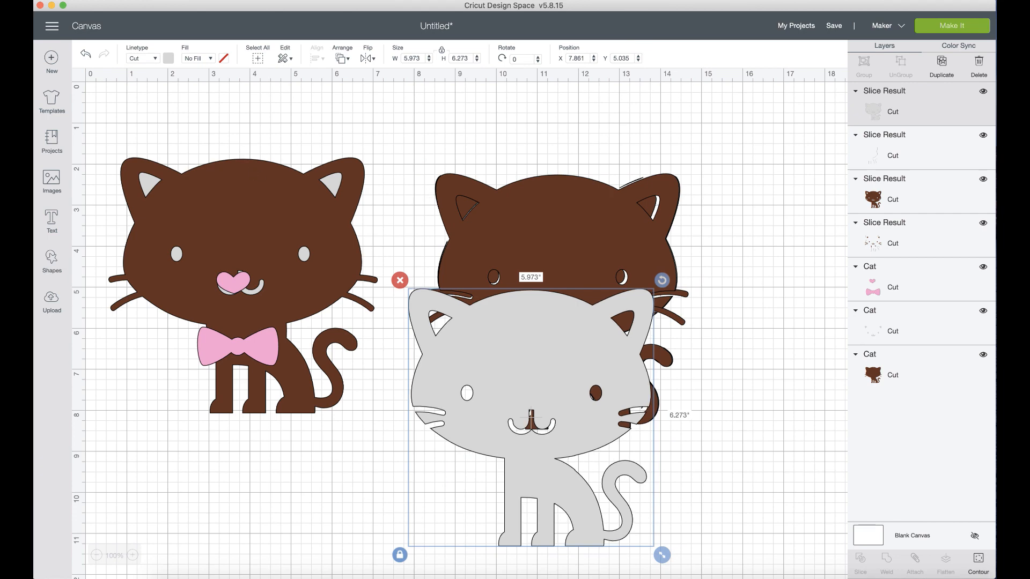
click(86, 55)
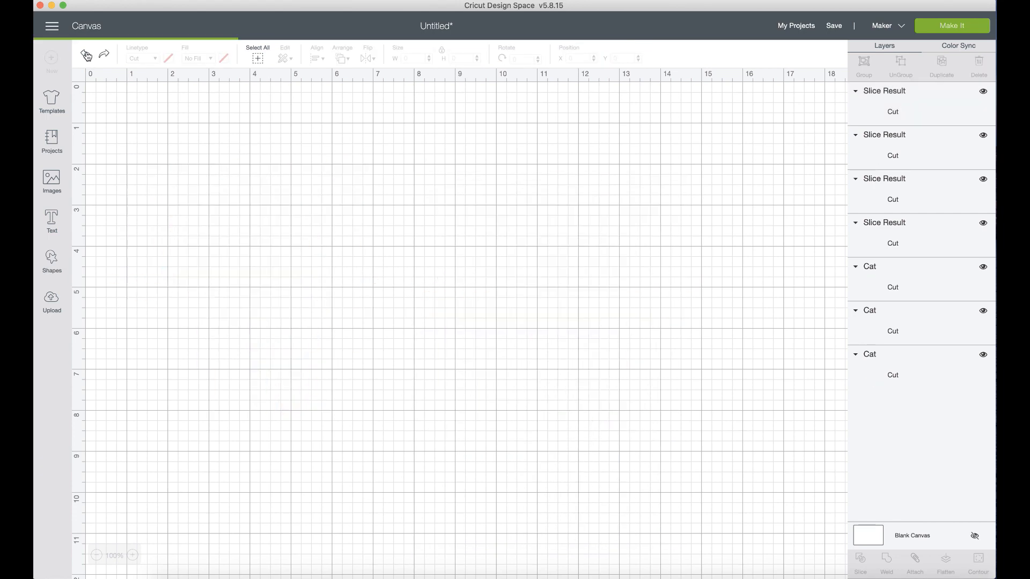
click(86, 54)
Enlarge the grey cat to 6.042 by 6.329 inches and place it over the brown copy at about X 8.5, Y 2.2.
drag(565, 242, 563, 243)
drag(683, 439, 687, 443)
drag(646, 407, 647, 408)
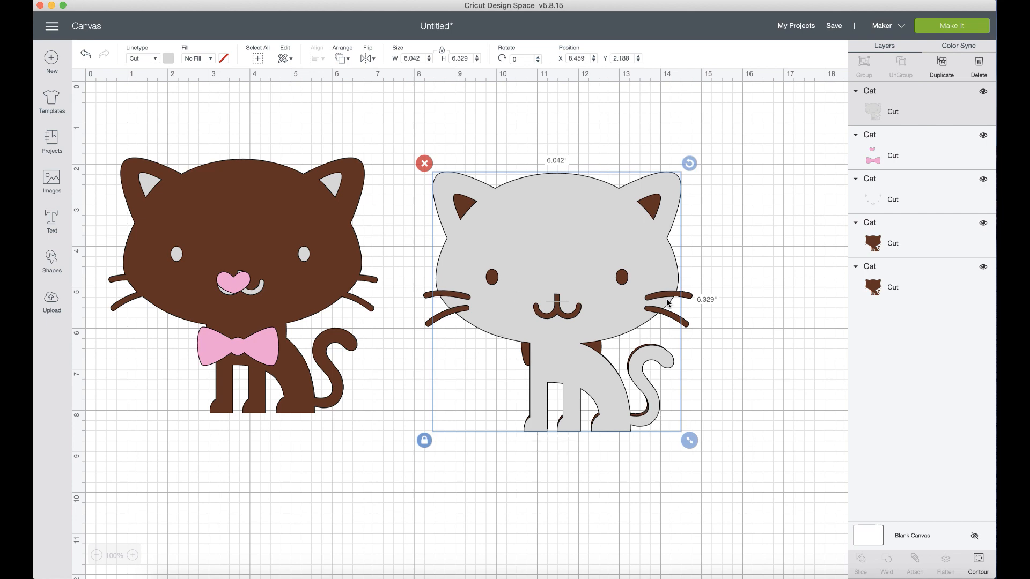
Slice the grey cat and brown copy, delete the grey, outline and brown body results, and select the remaining detail pieces.
drag(743, 472, 530, 325)
drag(510, 198, 543, 341)
click(461, 306)
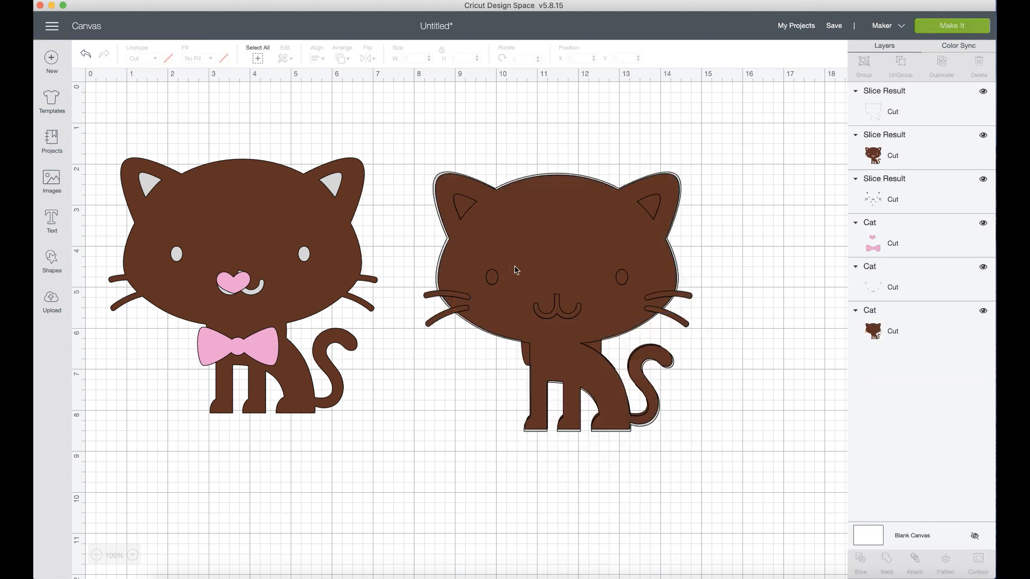
drag(513, 265, 584, 367)
click(495, 266)
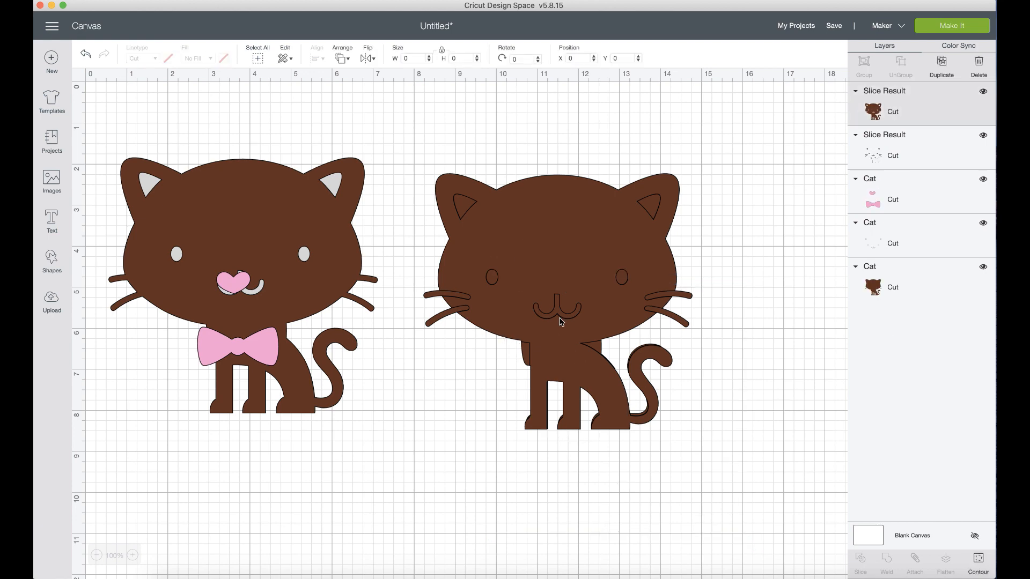
drag(536, 322, 657, 455)
click(533, 306)
click(605, 361)
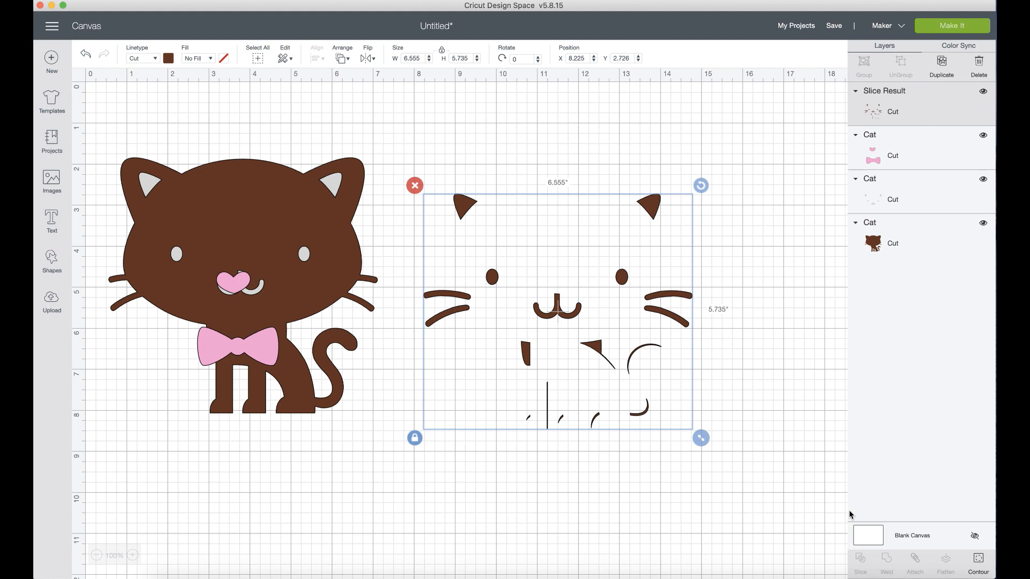
Hide the stray neck, leg and tail contours of the remaining slice result, keeping only the ears, eyes, mouth and whiskers.
click(978, 564)
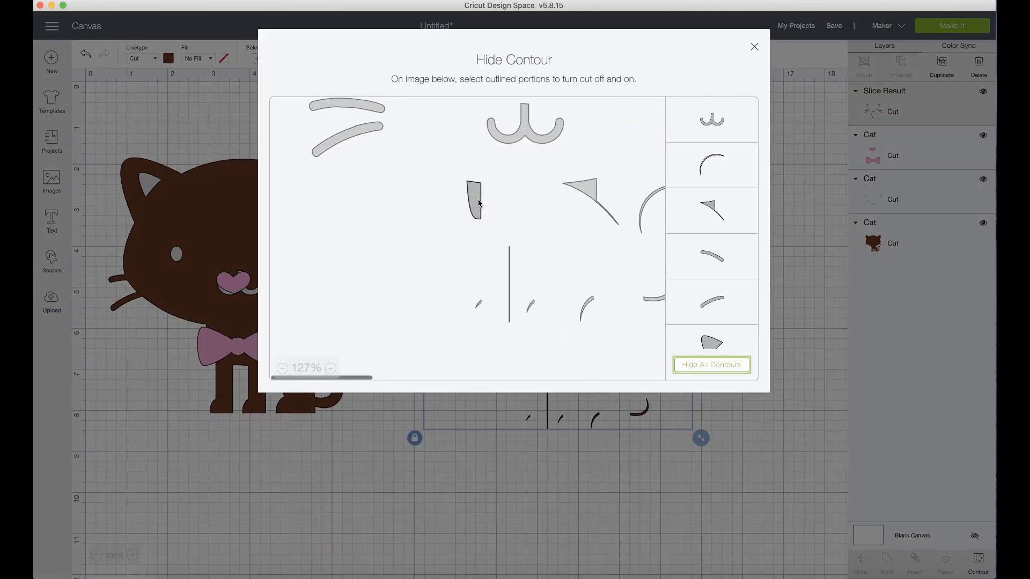
click(588, 194)
click(509, 268)
click(479, 304)
click(587, 310)
click(531, 310)
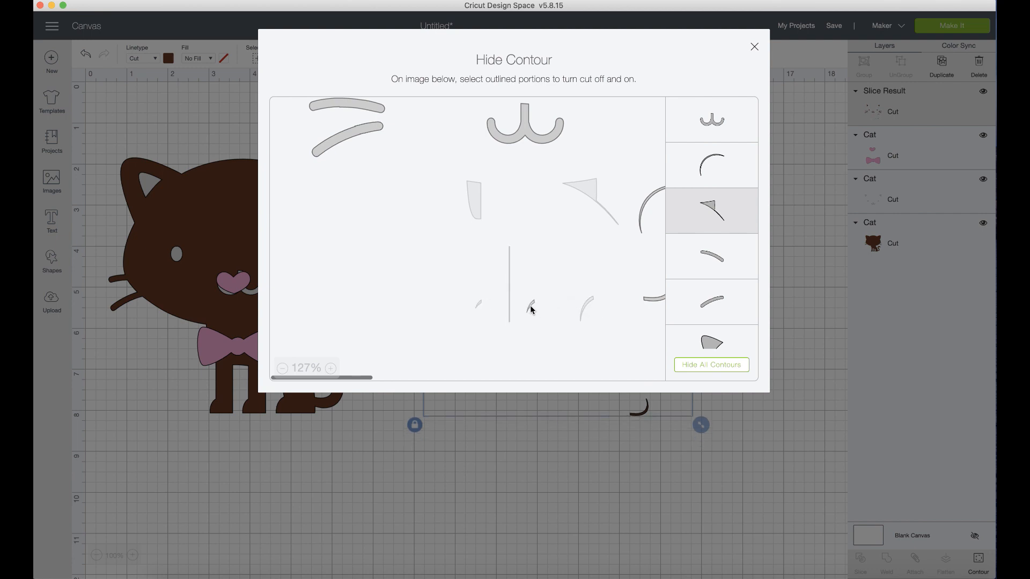
scroll(530, 306, right, 5)
click(547, 297)
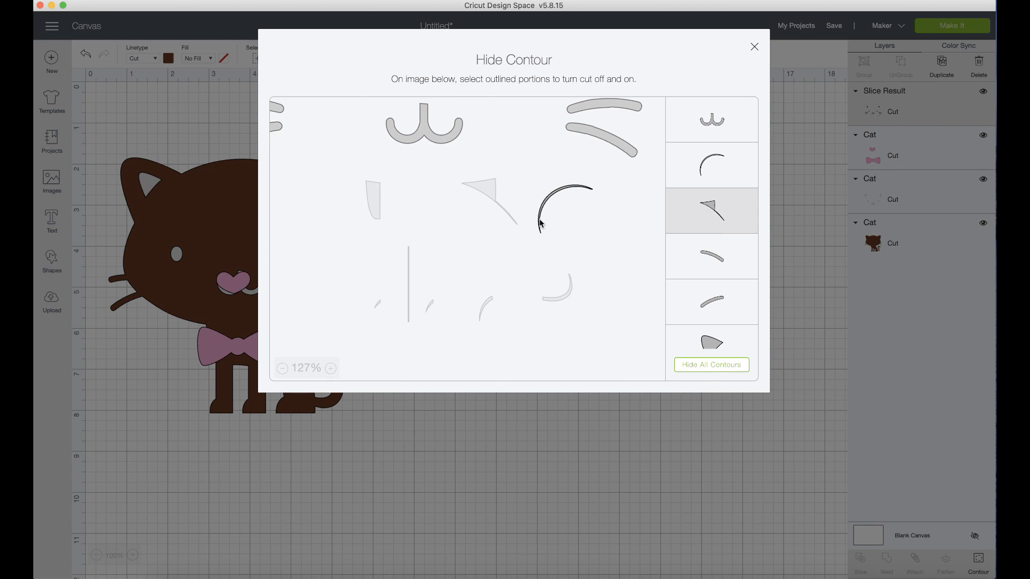
click(540, 222)
click(597, 445)
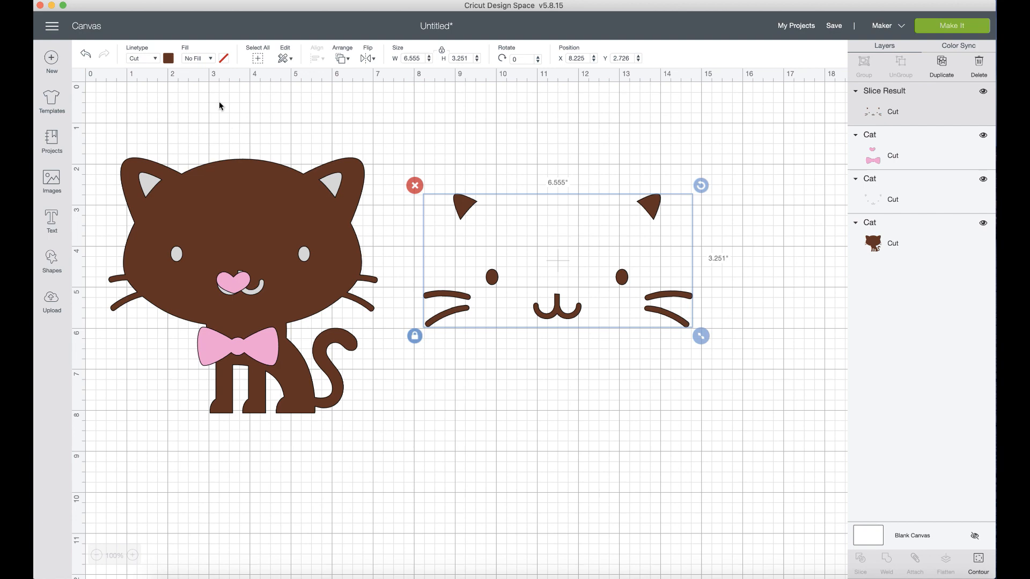
Recolour the sliced face details light grey and place them on the brown cat with the pink bow, moving the original grey details aside.
click(168, 58)
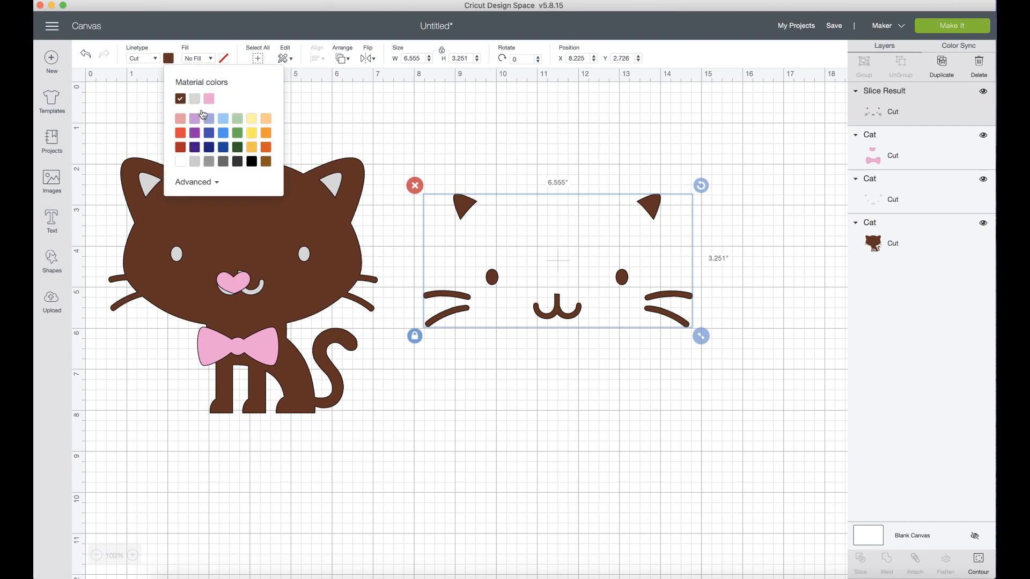
click(194, 99)
drag(268, 354, 341, 440)
drag(252, 290, 640, 562)
drag(561, 318, 247, 303)
drag(317, 431, 252, 337)
drag(532, 457, 516, 296)
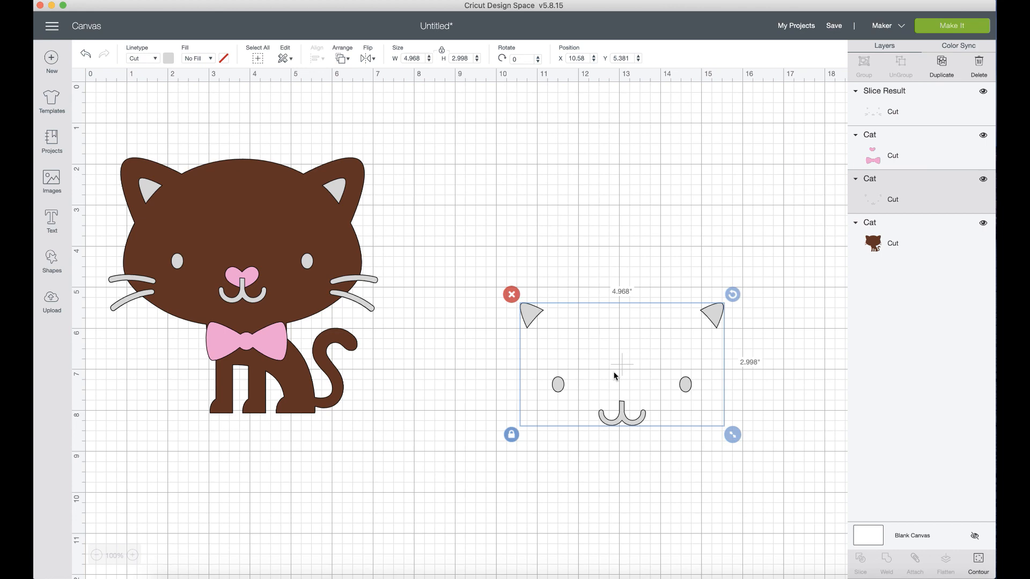
click(834, 26)
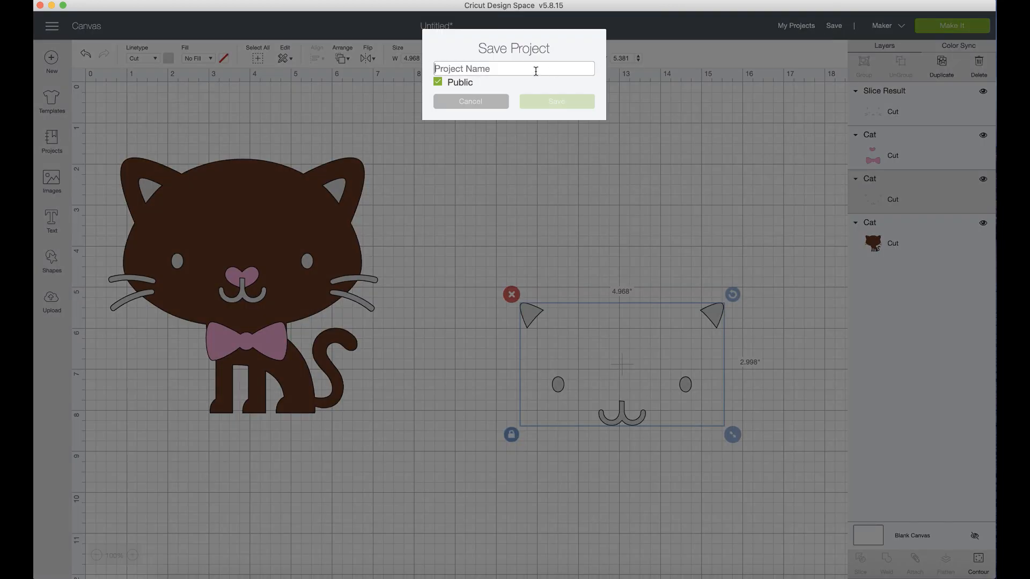
click(268, 186)
click(481, 102)
Recolour the brown cat body light green.
click(257, 185)
click(256, 164)
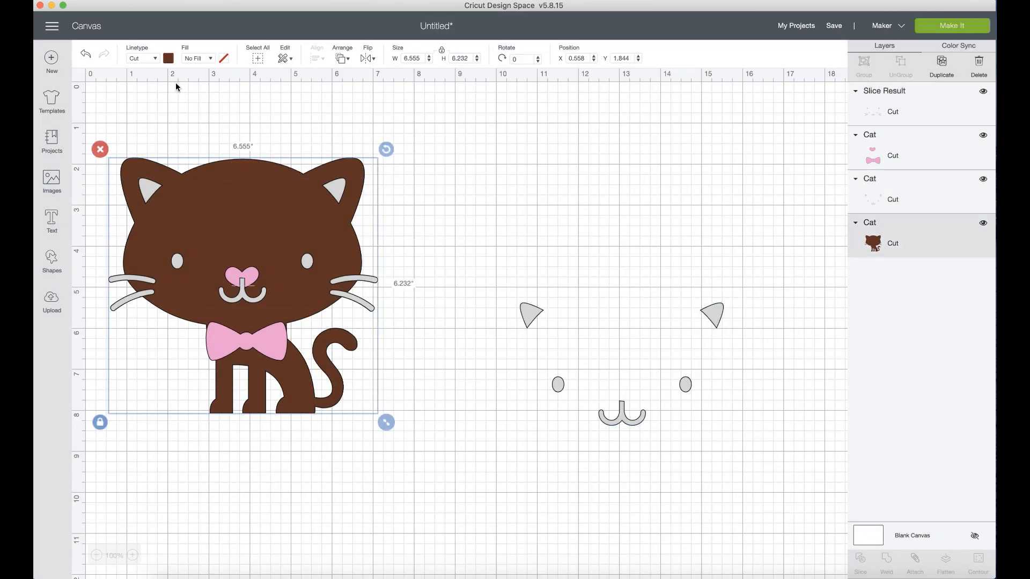
click(169, 59)
click(239, 120)
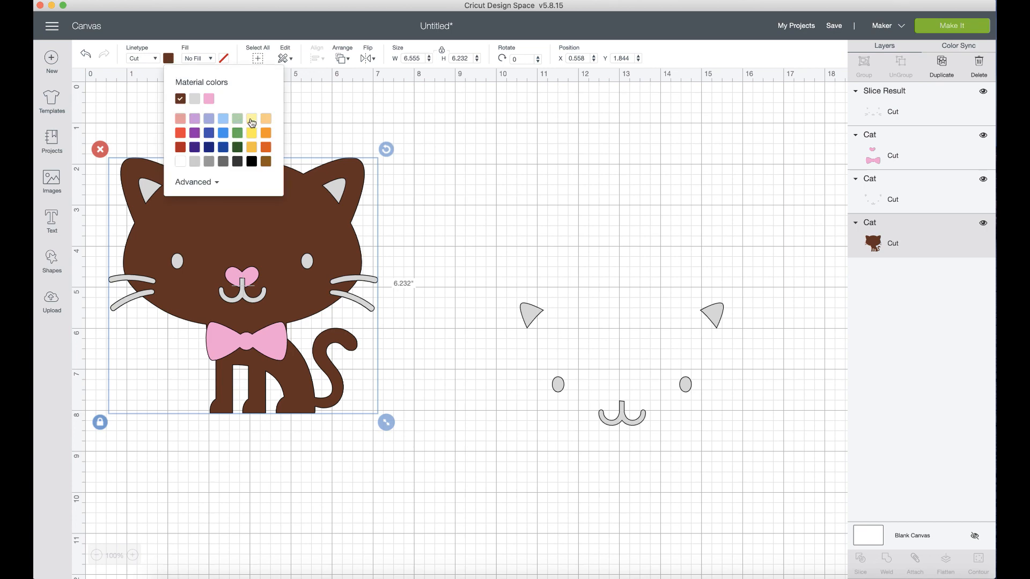
click(538, 210)
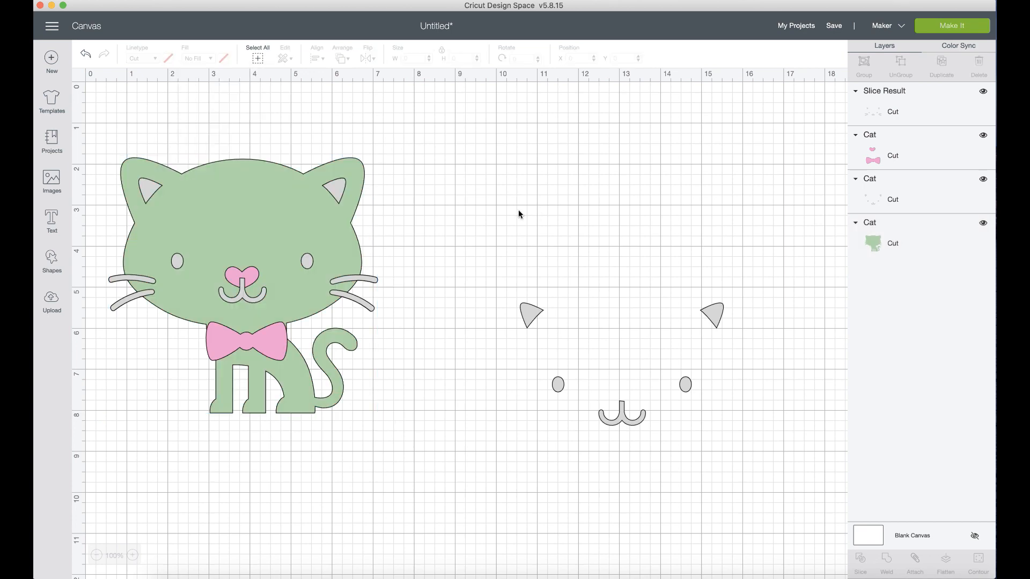
Nudge the pink nose and bow slightly upward and select the grey face details with whiskers on the green cat.
click(258, 343)
click(355, 277)
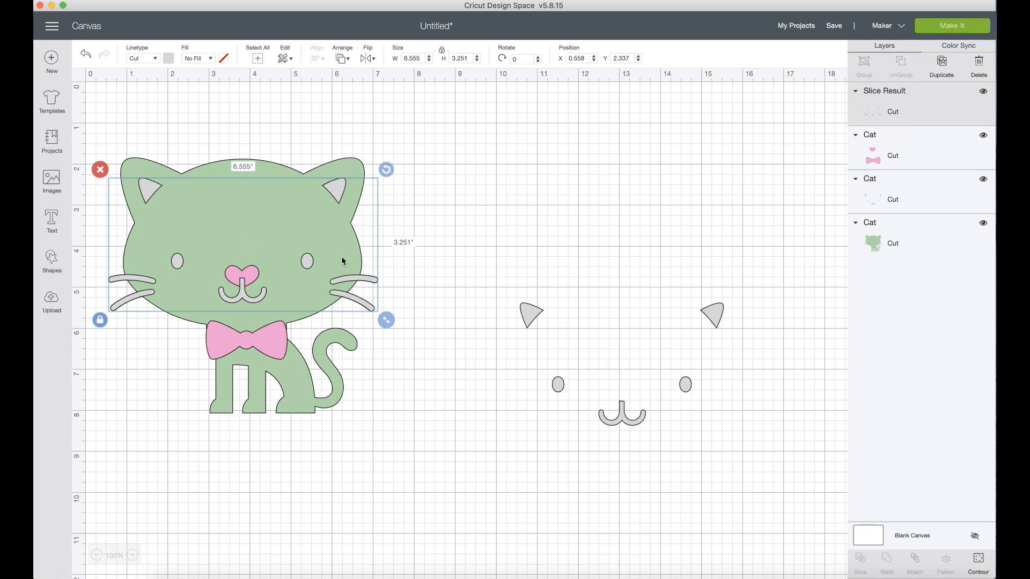
click(471, 363)
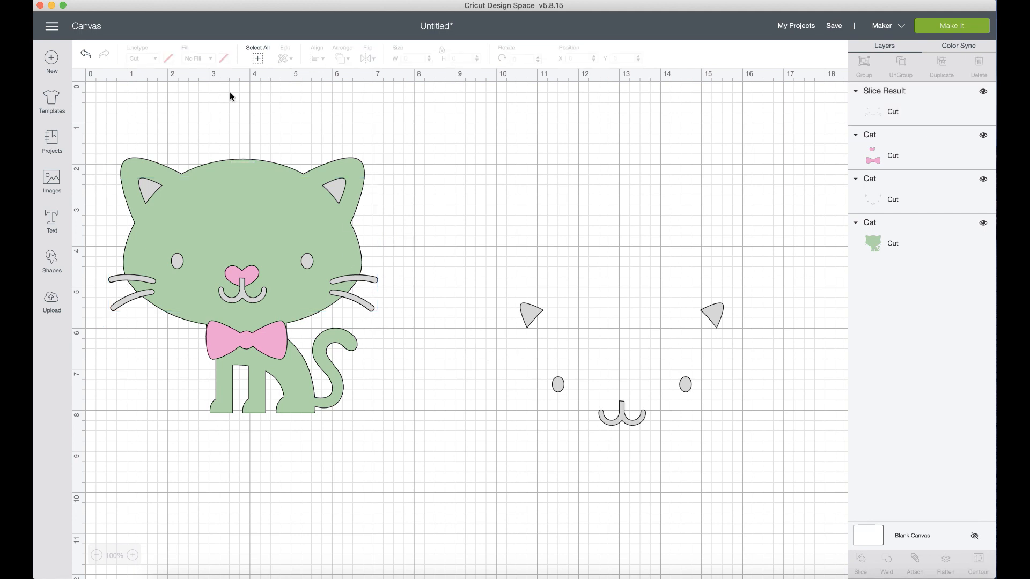
click(302, 268)
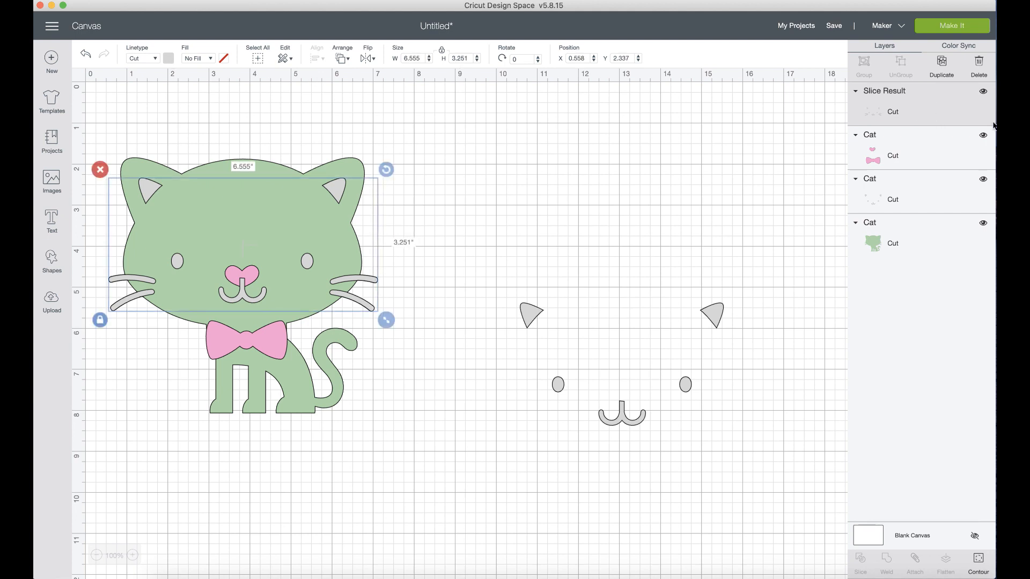
Move the original grey face details to about X 9.5, Y 3.7 inches and start saving the project.
click(715, 305)
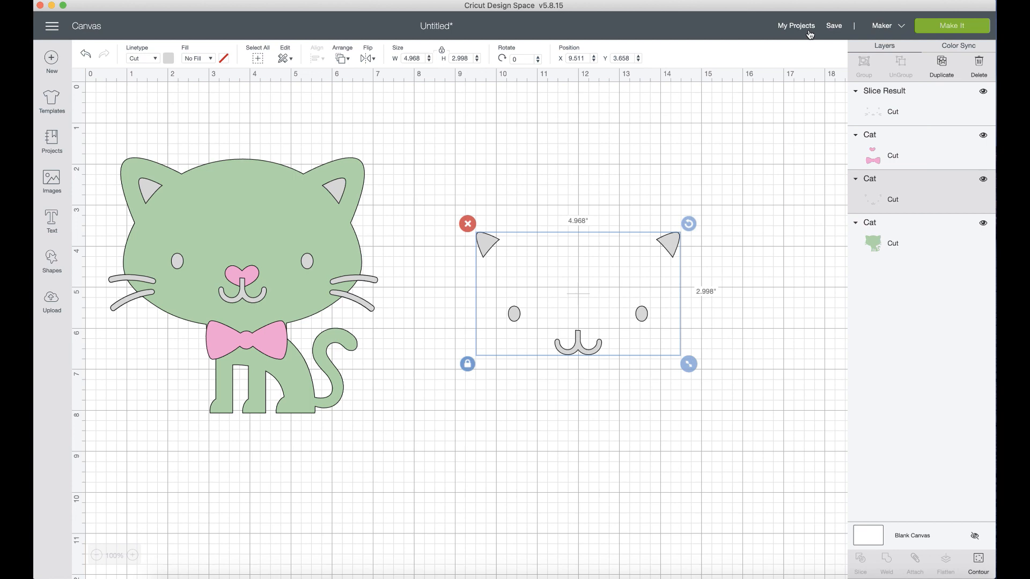
click(833, 26)
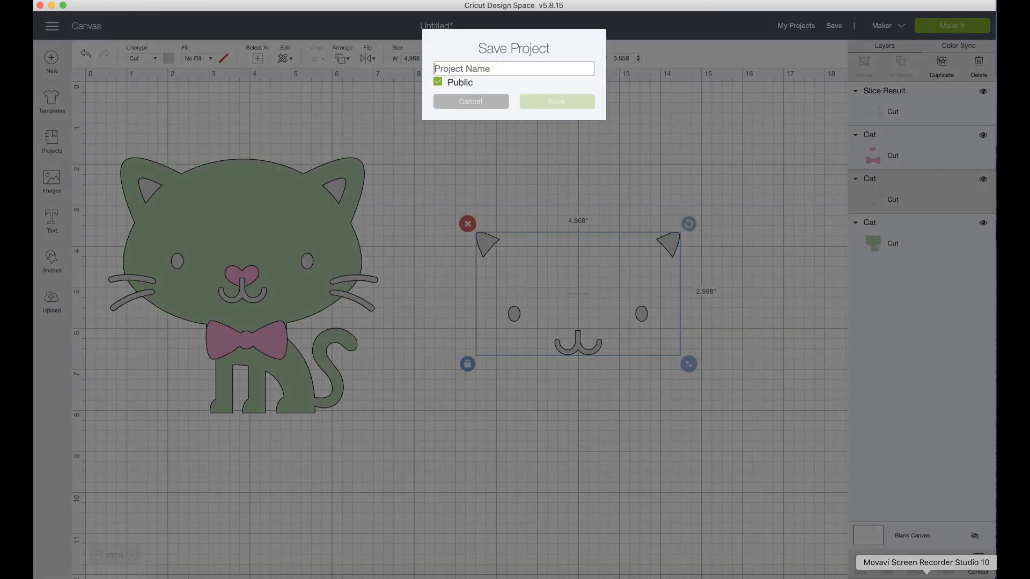